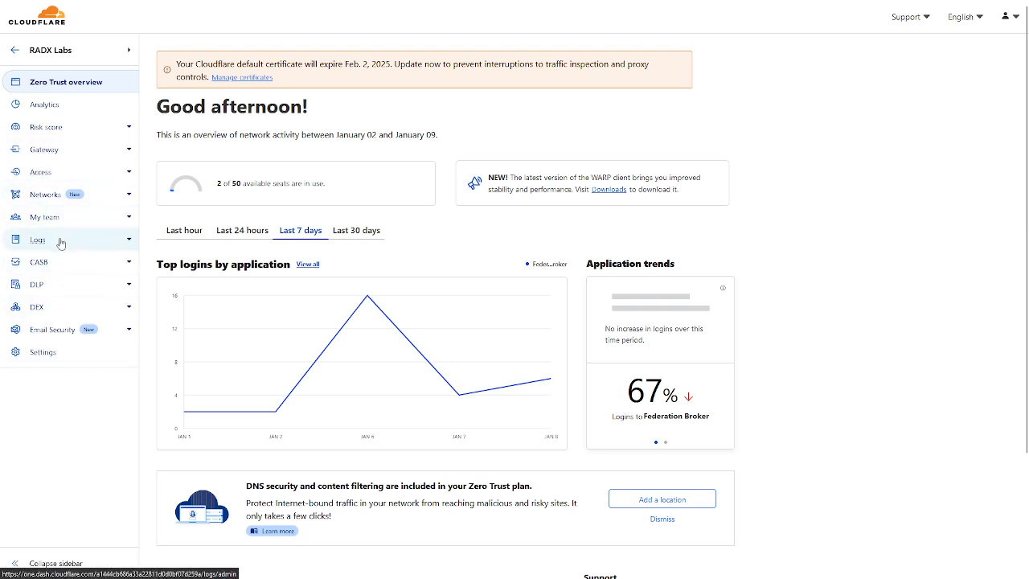
Open the list of network tunnels and delete the inactive test tunnel
{"action": "left_click", "coordinate": [48, 199]}
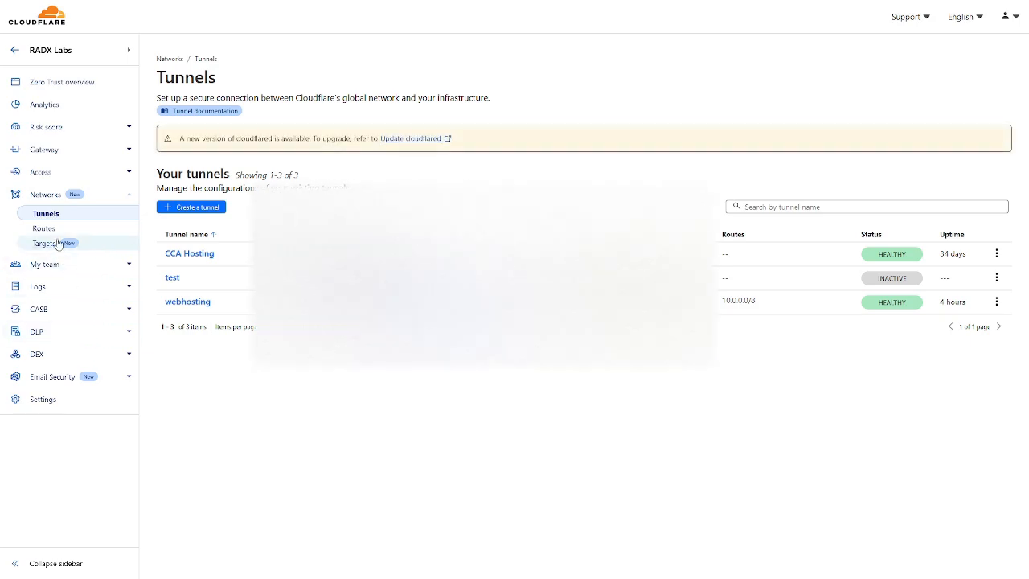
{"action": "left_click", "coordinate": [997, 278]}
{"action": "left_click", "coordinate": [971, 319]}
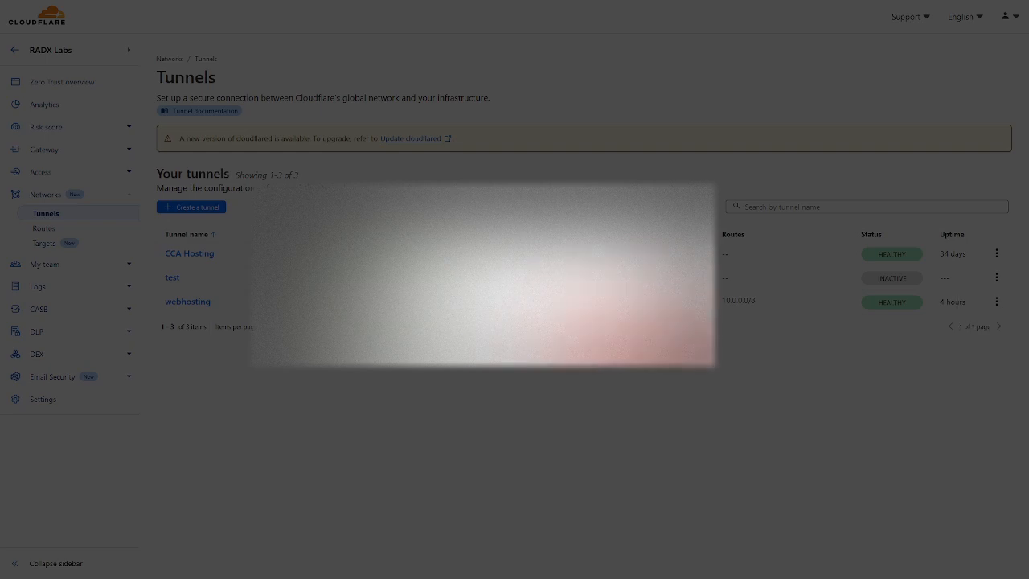
{"action": "left_click", "coordinate": [650, 348]}
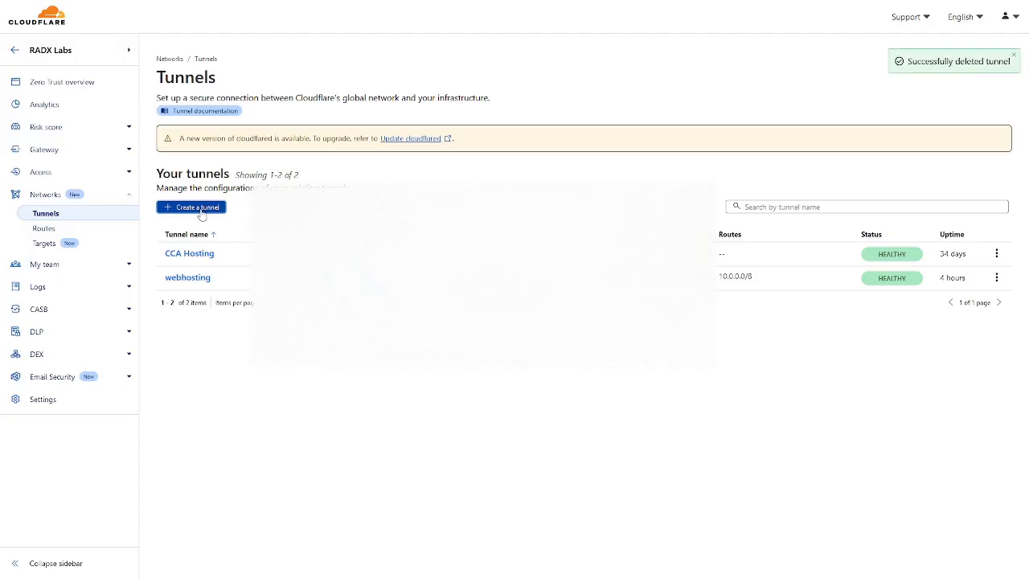
Create a new Cloudflared tunnel named test and save it
{"action": "left_click", "coordinate": [200, 211]}
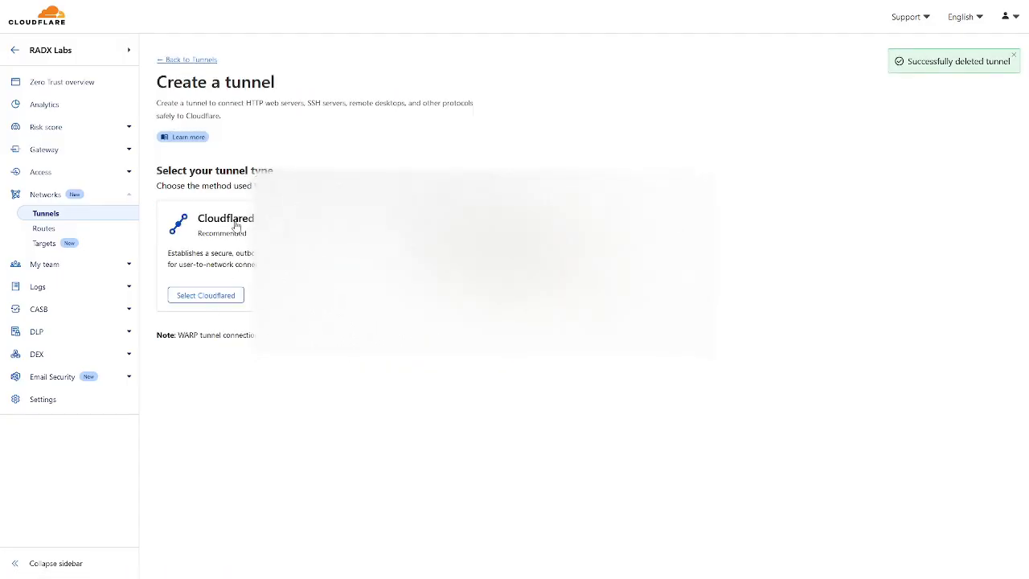
{"action": "left_click", "coordinate": [207, 295]}
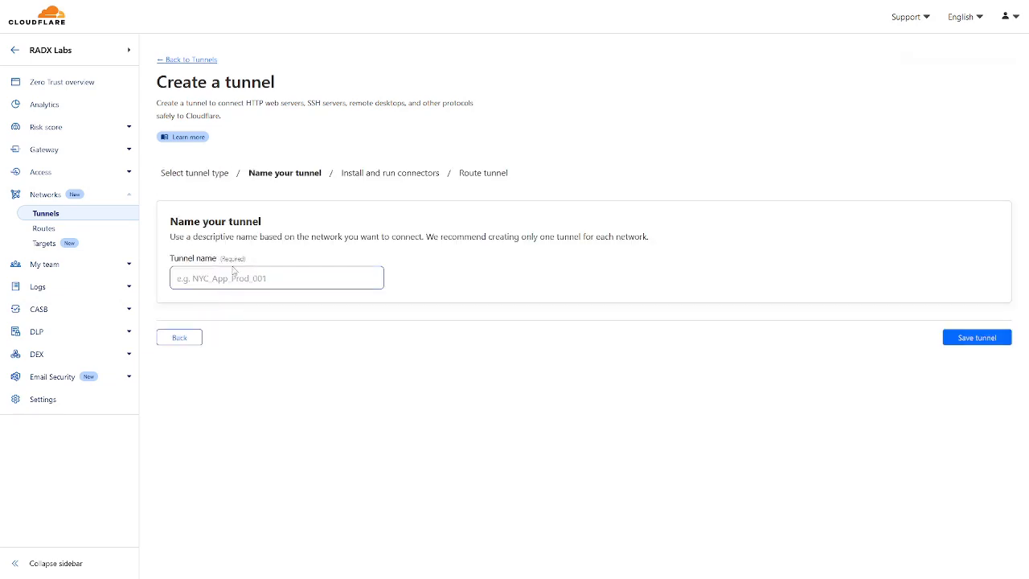
{"action": "type", "text": "test"}
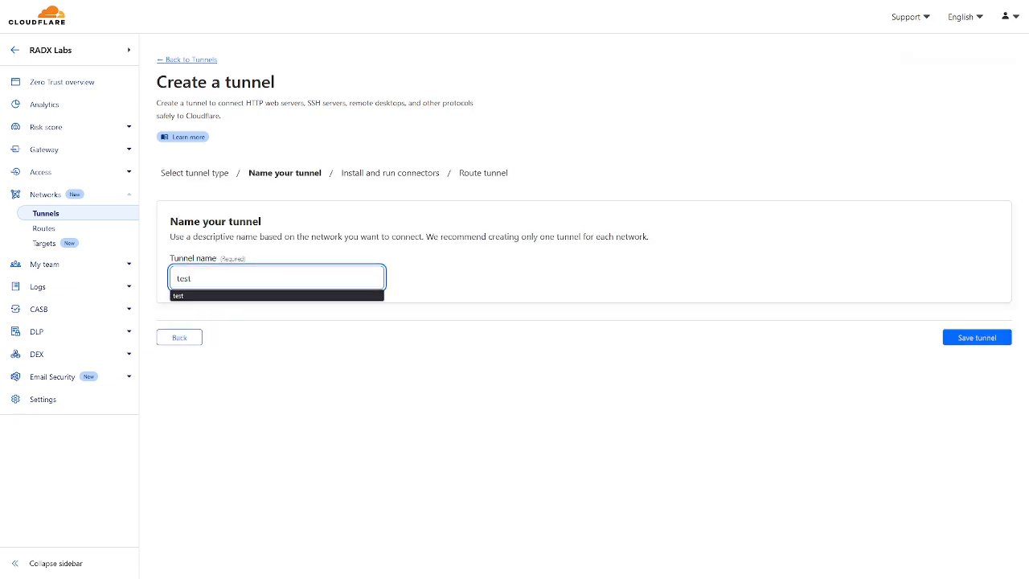
{"action": "left_click", "coordinate": [965, 344]}
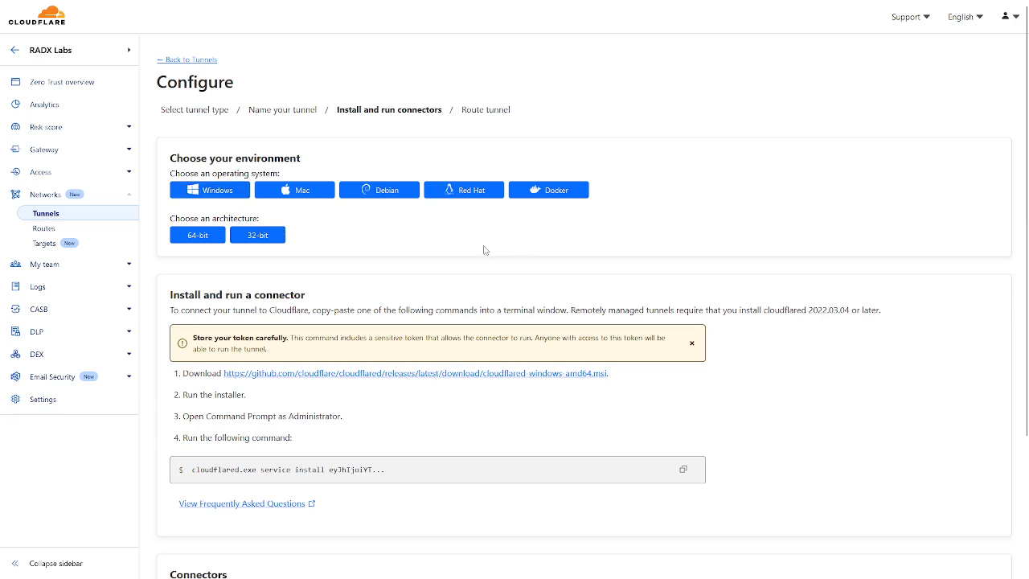
Choose Windows 64-bit as the connector environment for the test tunnel and copy its service install command
{"action": "left_click", "coordinate": [225, 196]}
{"action": "left_click", "coordinate": [220, 235]}
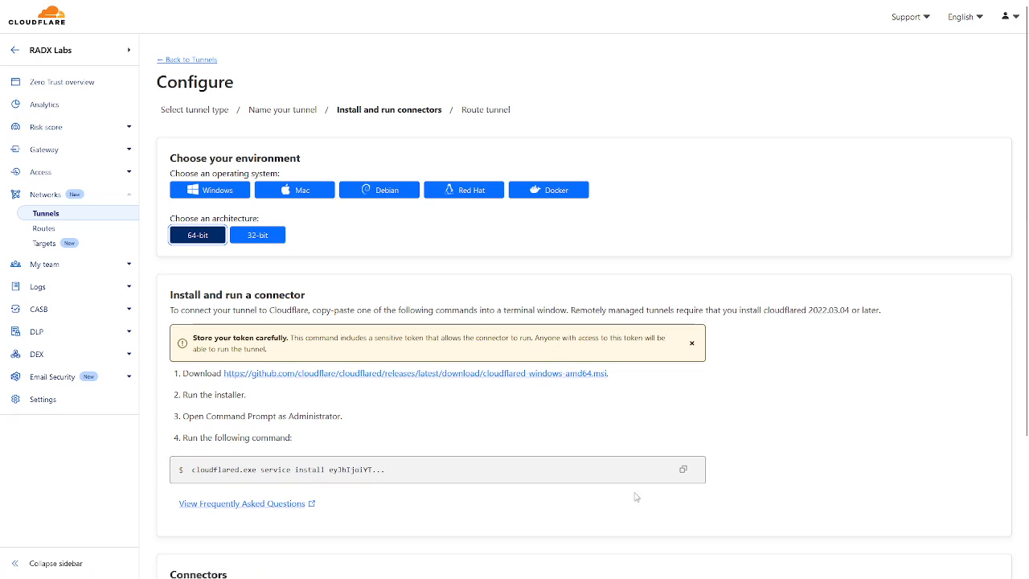
{"action": "left_click", "coordinate": [684, 471]}
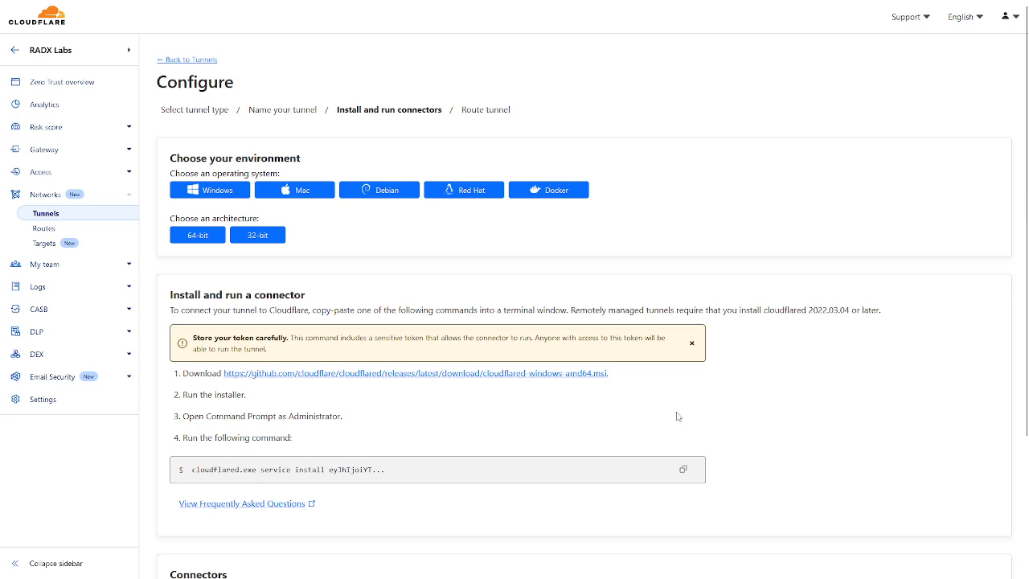
Leave the tunnel configuration without saving and delete the newly created test tunnel
{"action": "left_click", "coordinate": [173, 59]}
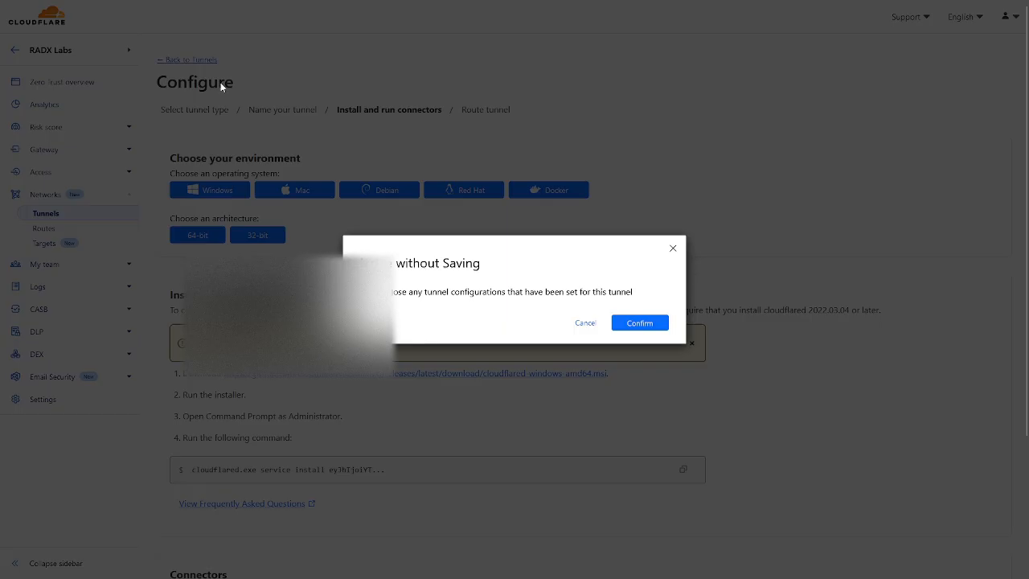
{"action": "left_click", "coordinate": [647, 322]}
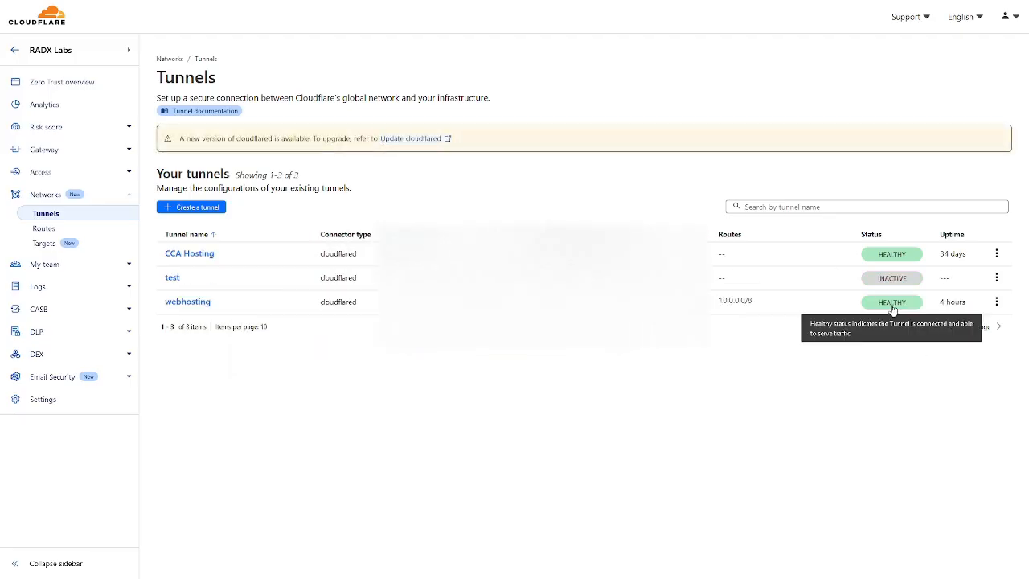
{"action": "left_click", "coordinate": [997, 277]}
{"action": "left_click", "coordinate": [983, 319]}
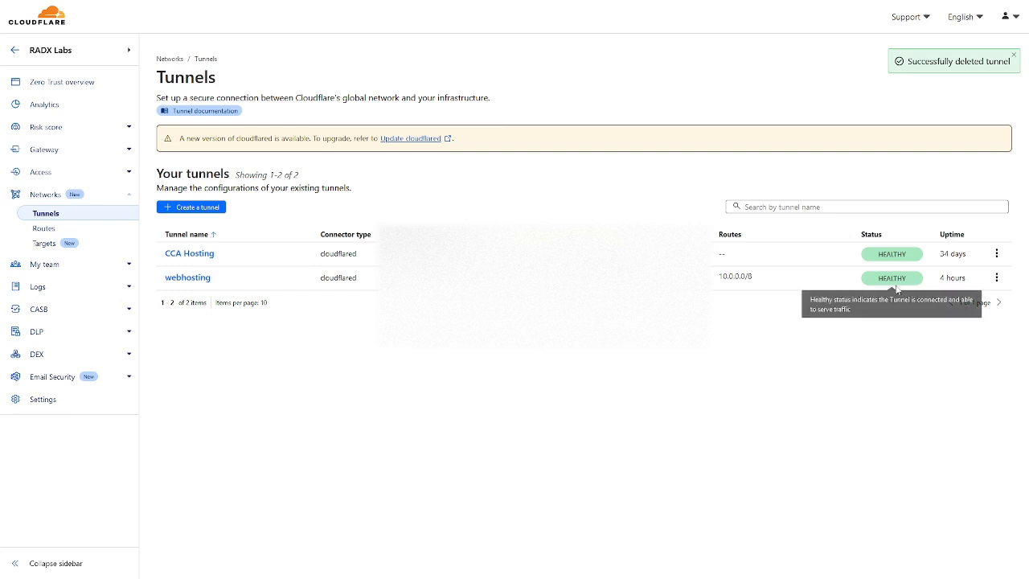
Open virtual network management from the additional settings of a new private network for the webhosting tunnel
{"action": "left_click", "coordinate": [998, 277]}
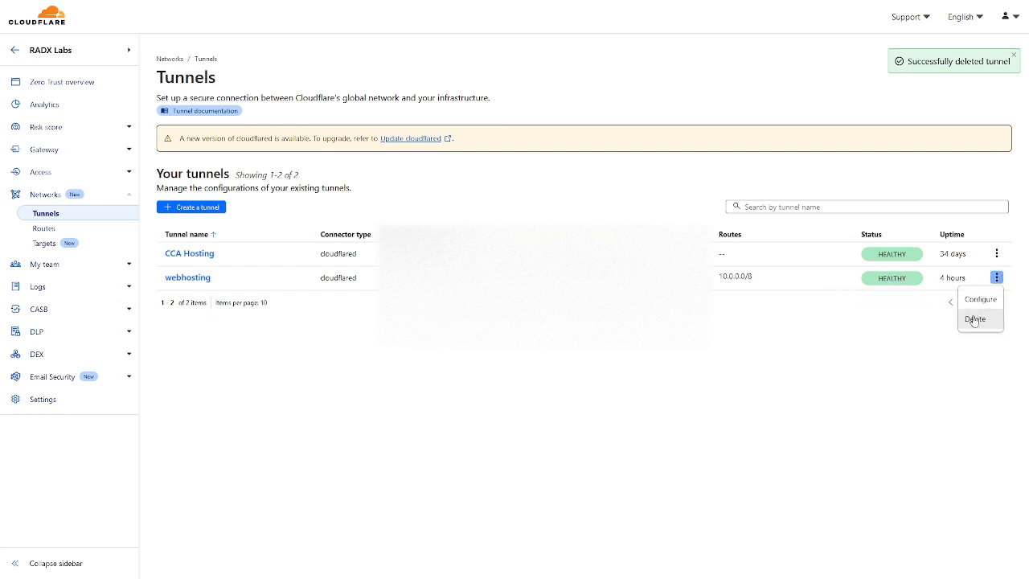
{"action": "left_click", "coordinate": [979, 301]}
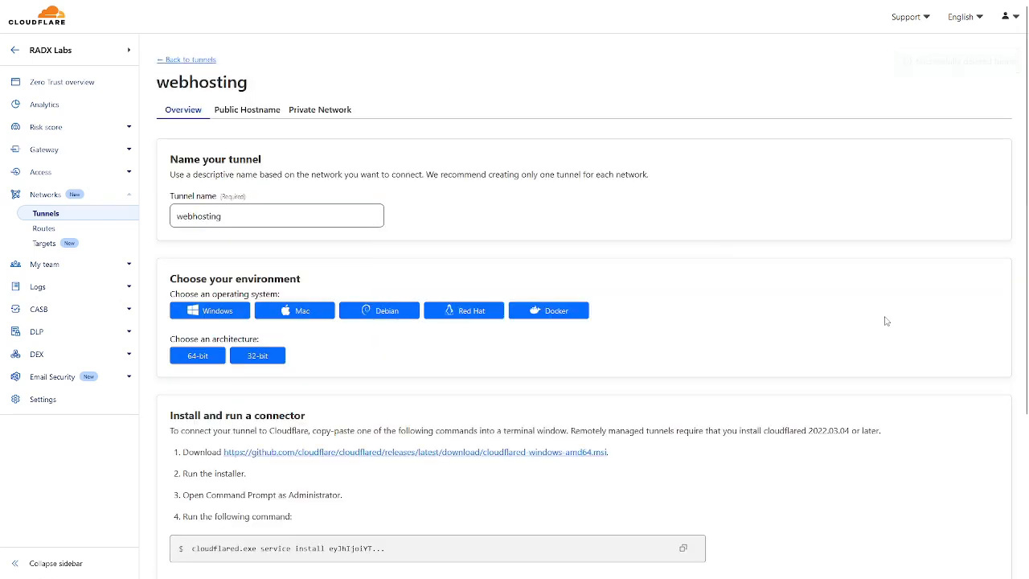
{"action": "left_click", "coordinate": [310, 122]}
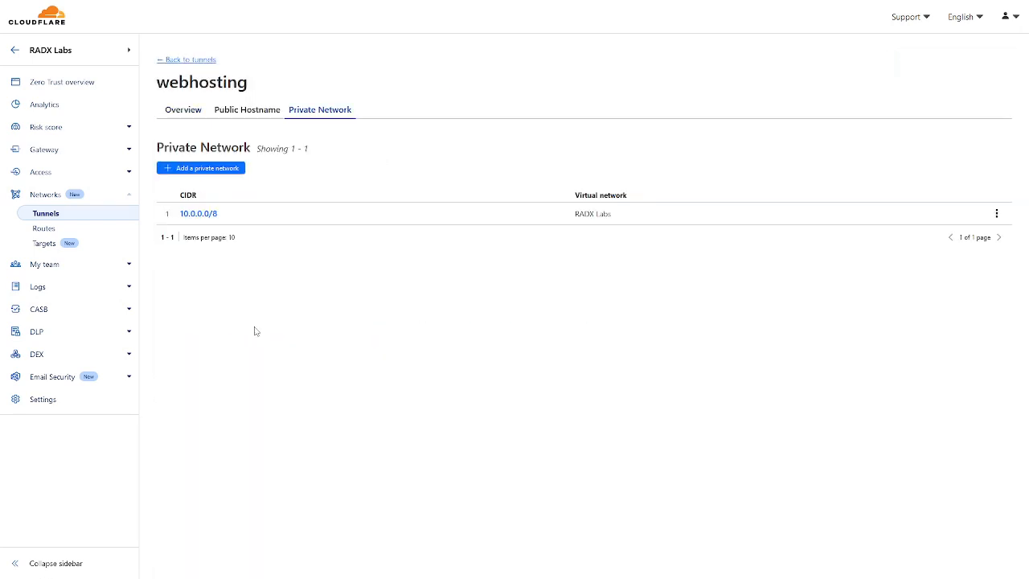
{"action": "left_click", "coordinate": [225, 170]}
{"action": "left_click", "coordinate": [232, 254]}
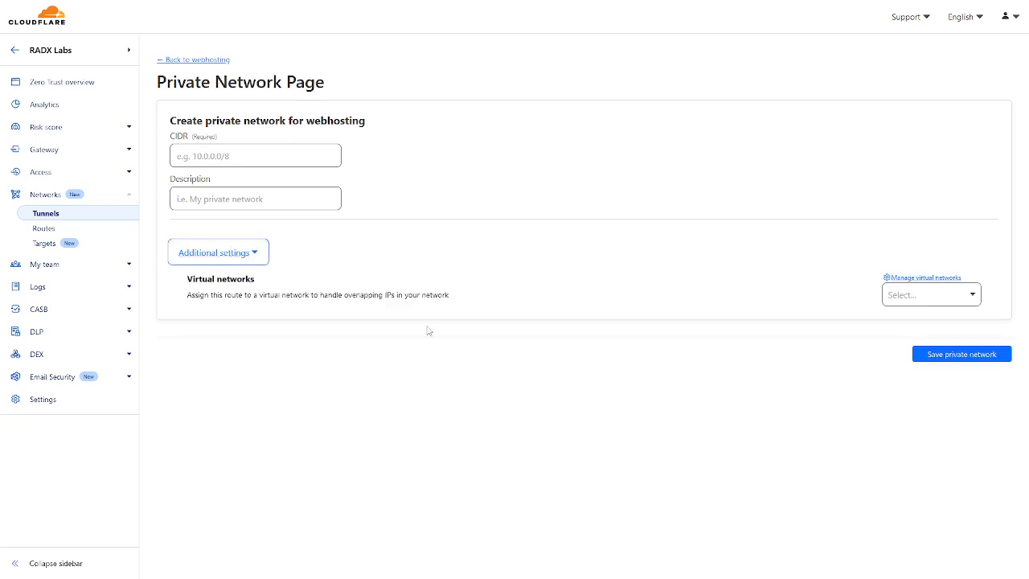
{"action": "left_click", "coordinate": [929, 280]}
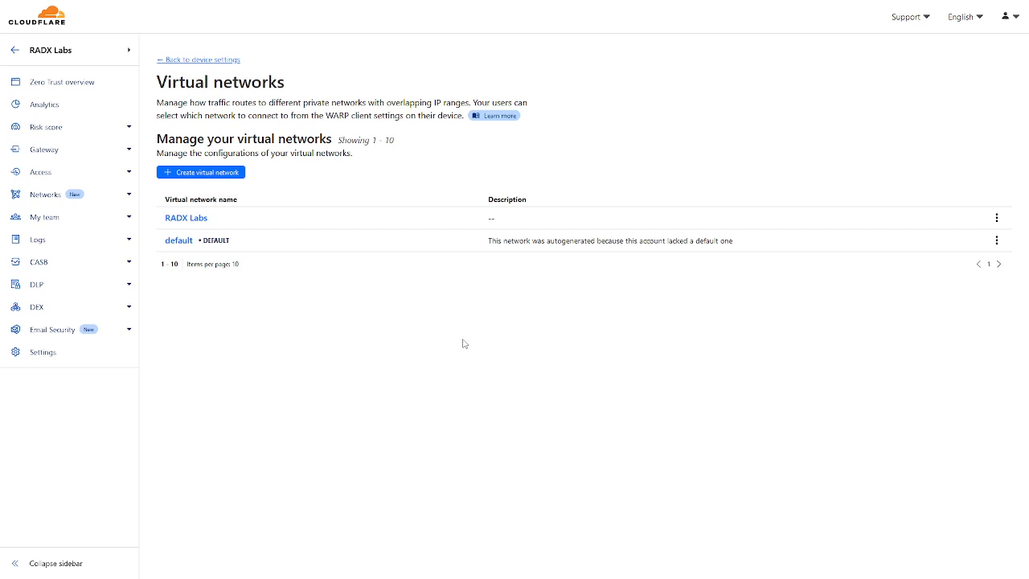
View the form for creating a virtual network and the edit settings of the RADX Labs virtual network
{"action": "left_click", "coordinate": [218, 174]}
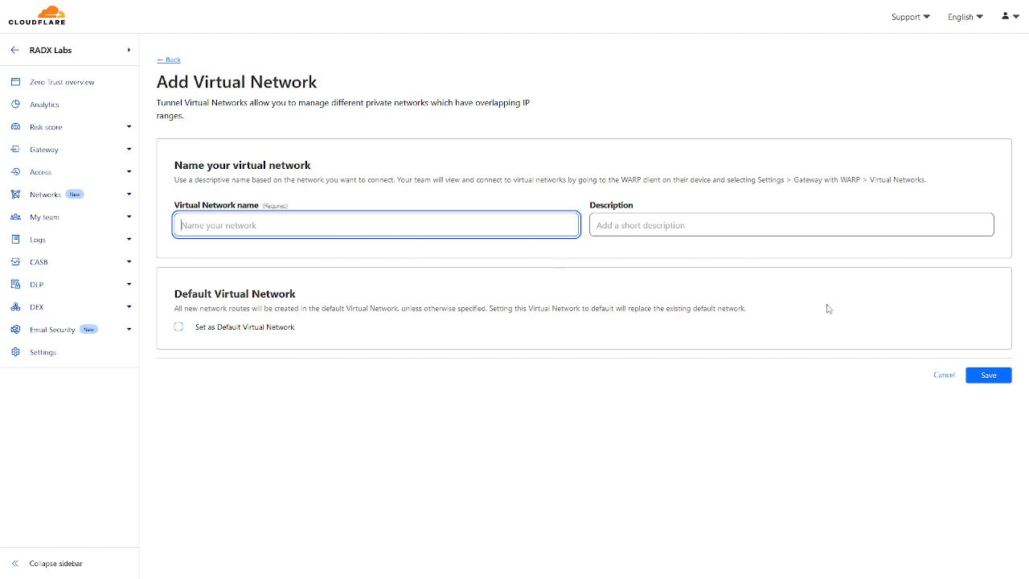
{"action": "left_click", "coordinate": [167, 62]}
{"action": "left_click", "coordinate": [199, 223]}
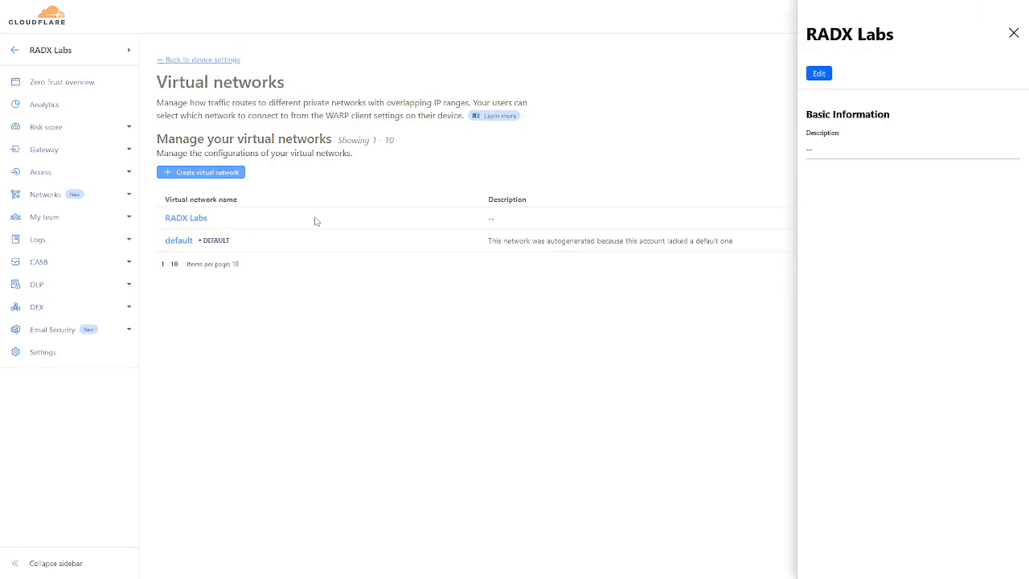
{"action": "left_click", "coordinate": [820, 74]}
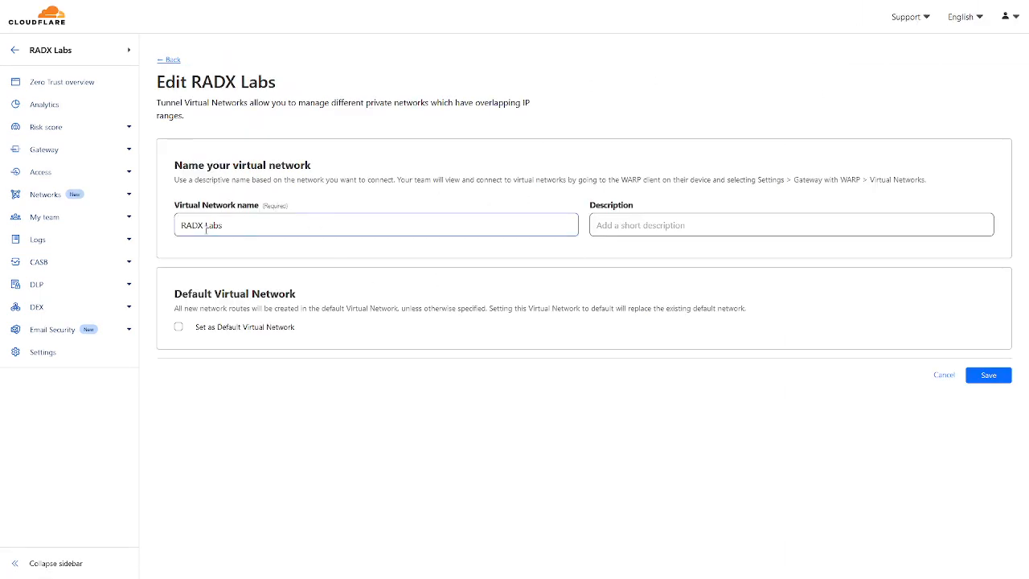
{"action": "left_click", "coordinate": [169, 60]}
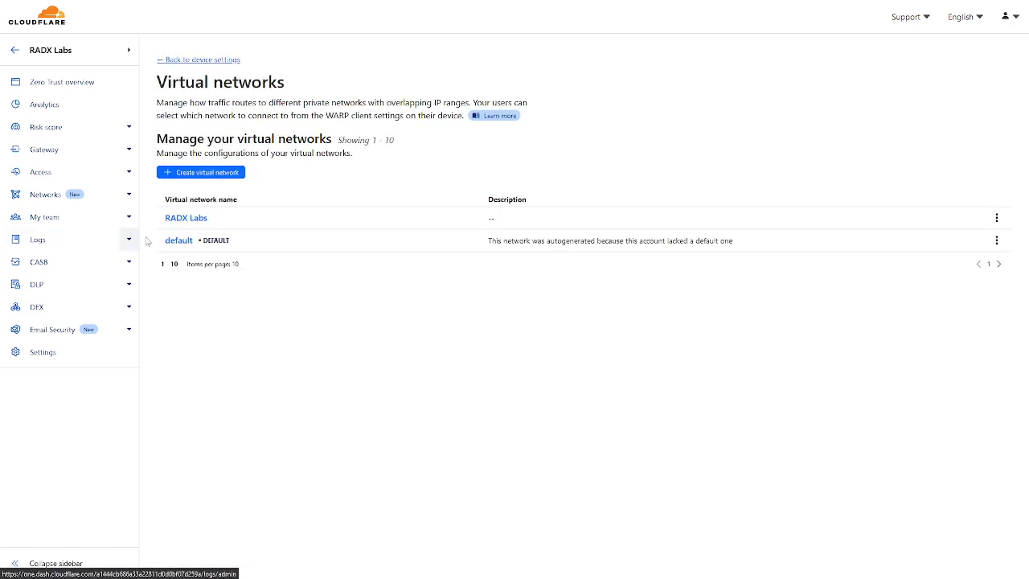
Return to the webhosting tunnel's private networks and open the form for adding one
{"action": "left_click", "coordinate": [58, 201]}
{"action": "left_click", "coordinate": [997, 278]}
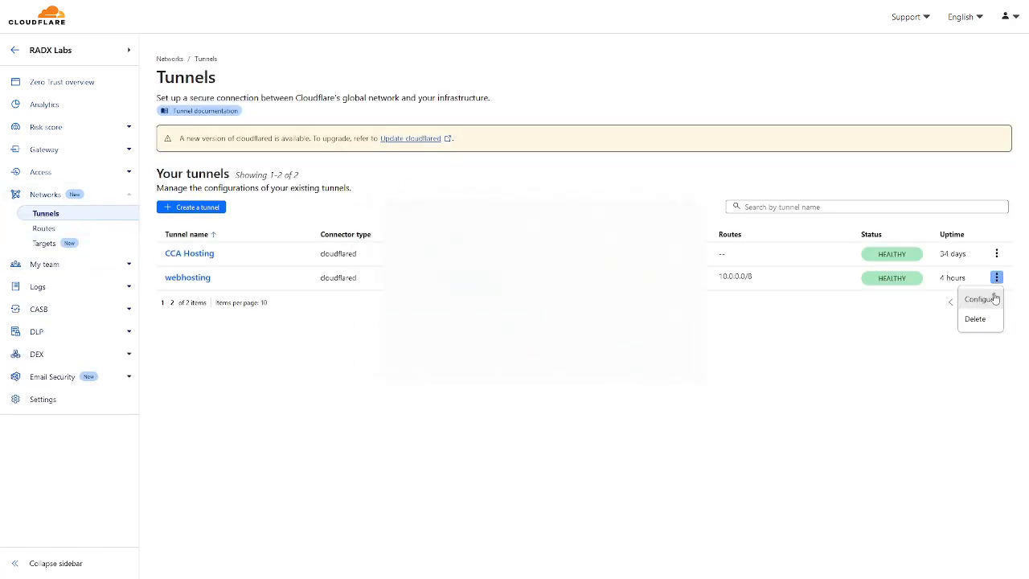
{"action": "left_click", "coordinate": [979, 298]}
{"action": "left_click", "coordinate": [320, 113]}
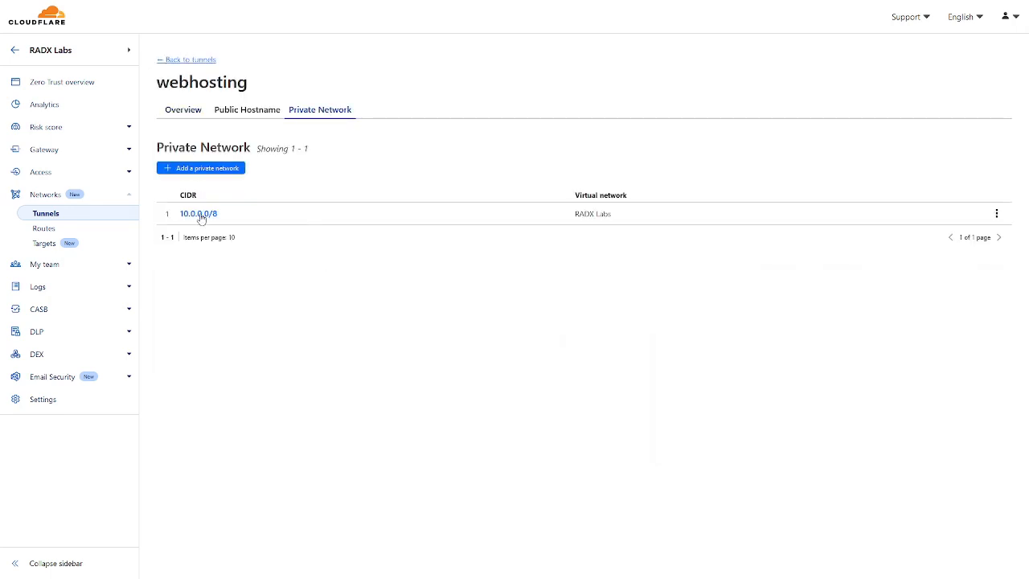
{"action": "left_click", "coordinate": [214, 174]}
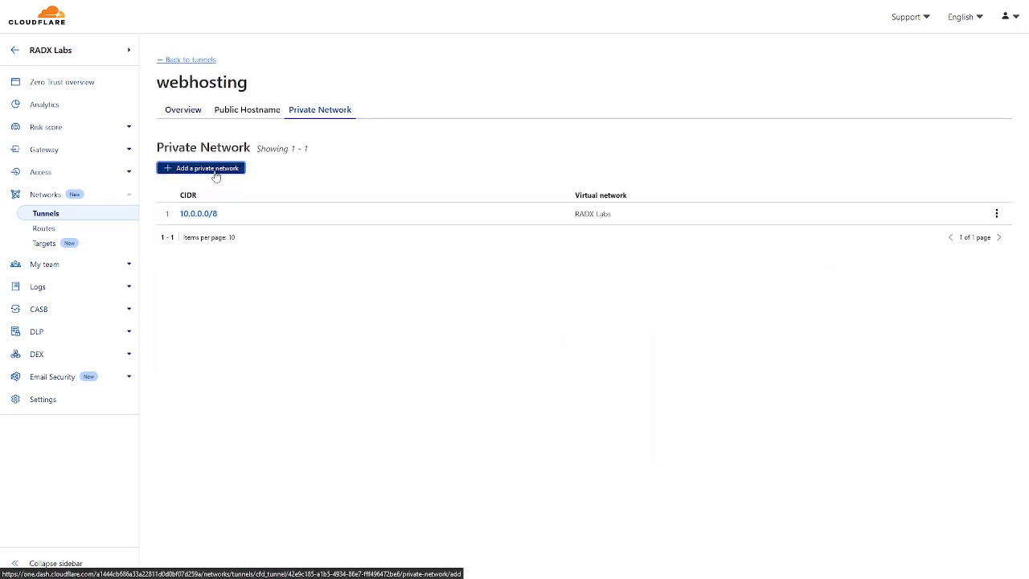
{"action": "left_click", "coordinate": [232, 156]}
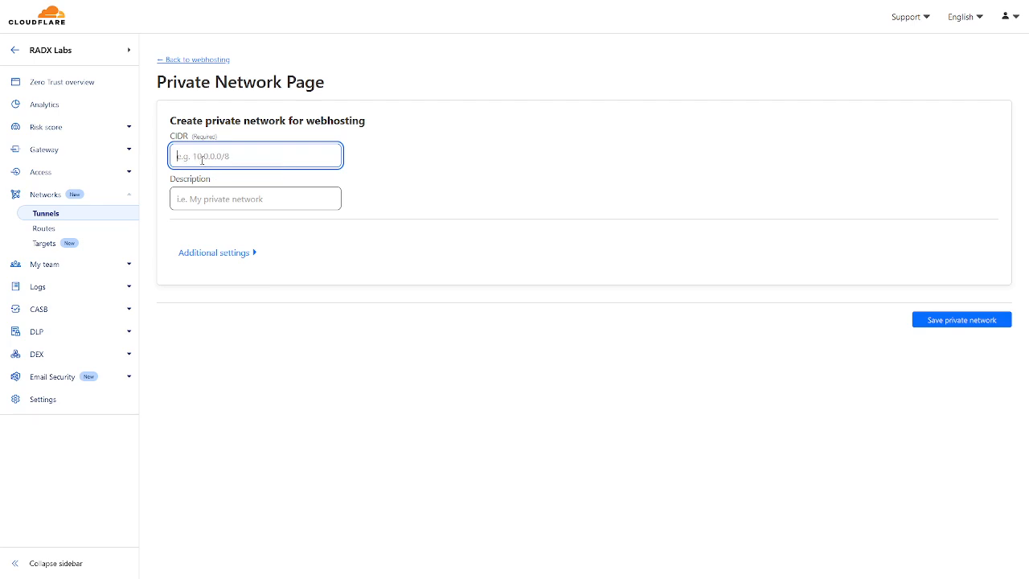
{"action": "type", "text": "10."}
{"action": "key", "text": "BackSpace"}
{"action": "key", "text": "BackSpace"}
{"action": "key", "text": "BackSpace"}
{"action": "key", "text": "BackSpace"}
{"action": "key", "text": "BackSpace"}
{"action": "key", "text": "BackSpace"}
{"action": "key", "text": "BackSpace"}
{"action": "key", "text": "BackSpace"}
{"action": "key", "text": "BackSpace"}
{"action": "key", "text": "BackSpace"}
Assign the new private network to the RADX Labs virtual network, and go back to the webhosting tunnel without saving
{"action": "left_click", "coordinate": [211, 254]}
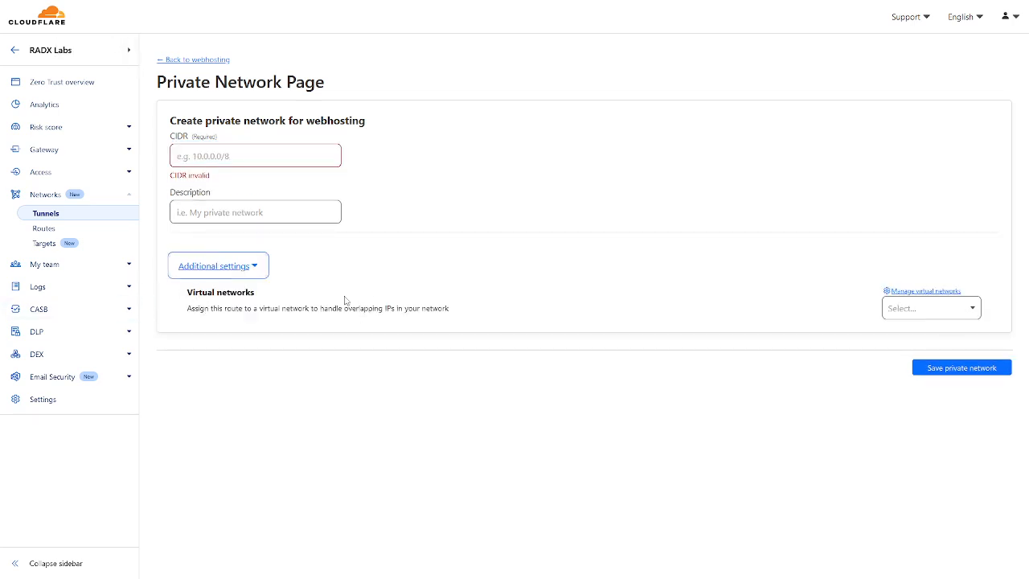
{"action": "left_click", "coordinate": [912, 312]}
{"action": "left_click", "coordinate": [905, 336]}
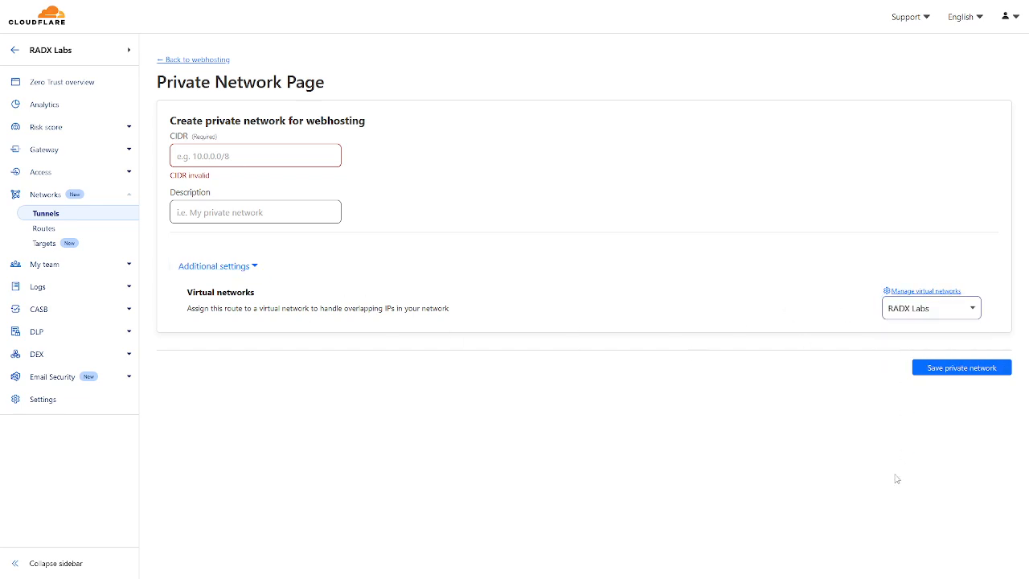
{"action": "left_click", "coordinate": [180, 62]}
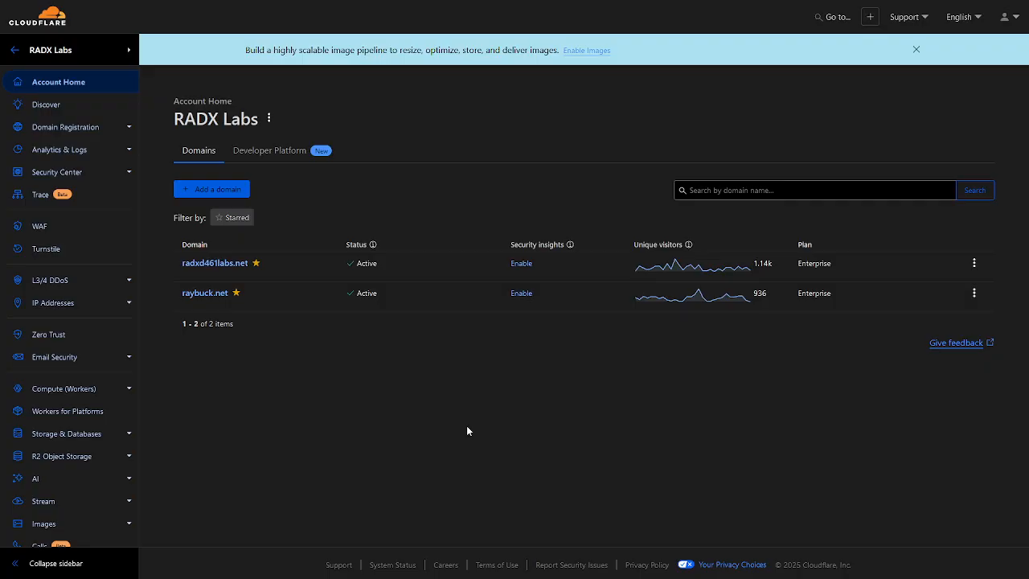
Open load balancing for the radxd461labs.net domain and start creating a load balancer
{"action": "left_click", "coordinate": [243, 269]}
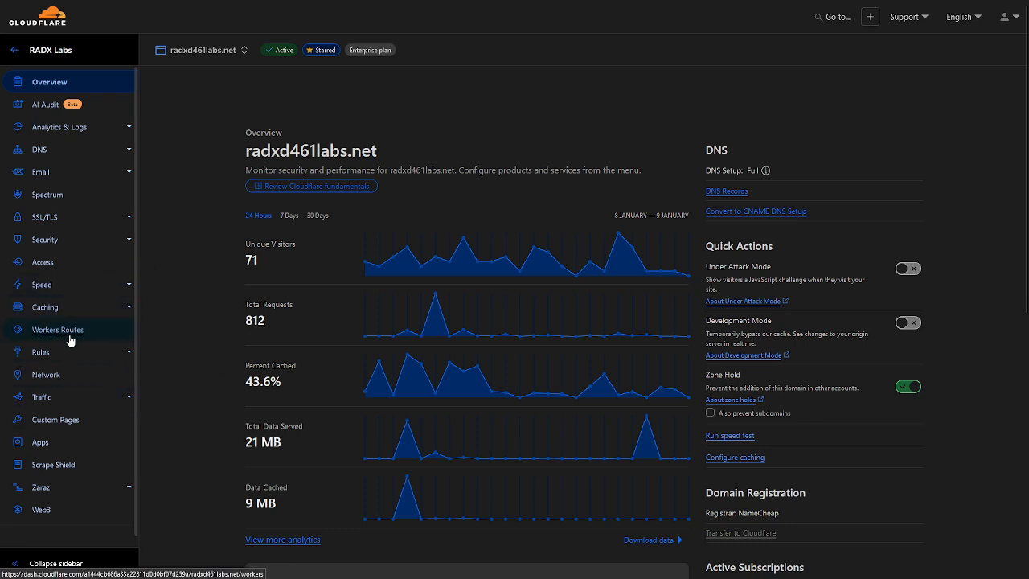
{"action": "left_click", "coordinate": [74, 402]}
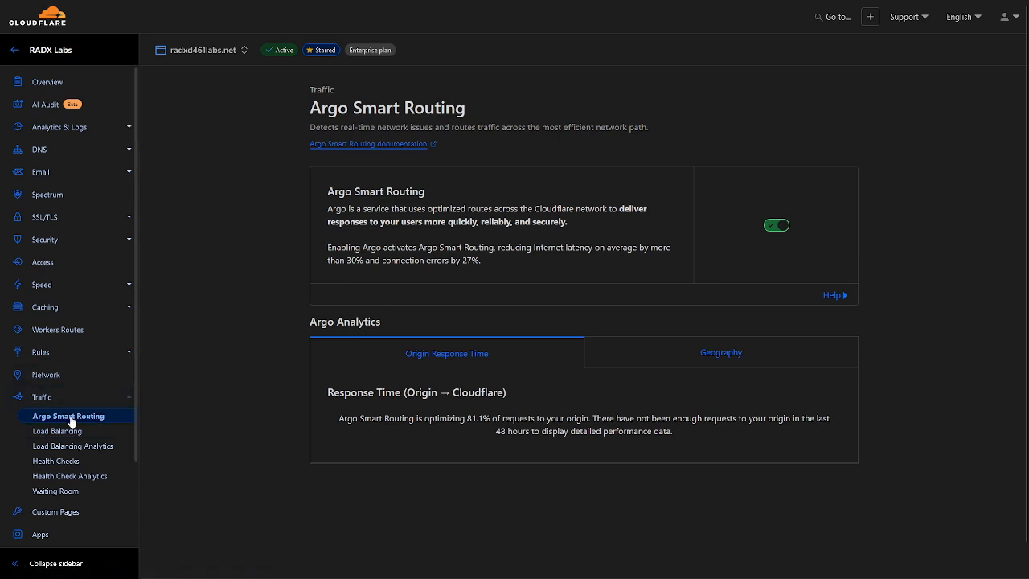
{"action": "left_click", "coordinate": [94, 448]}
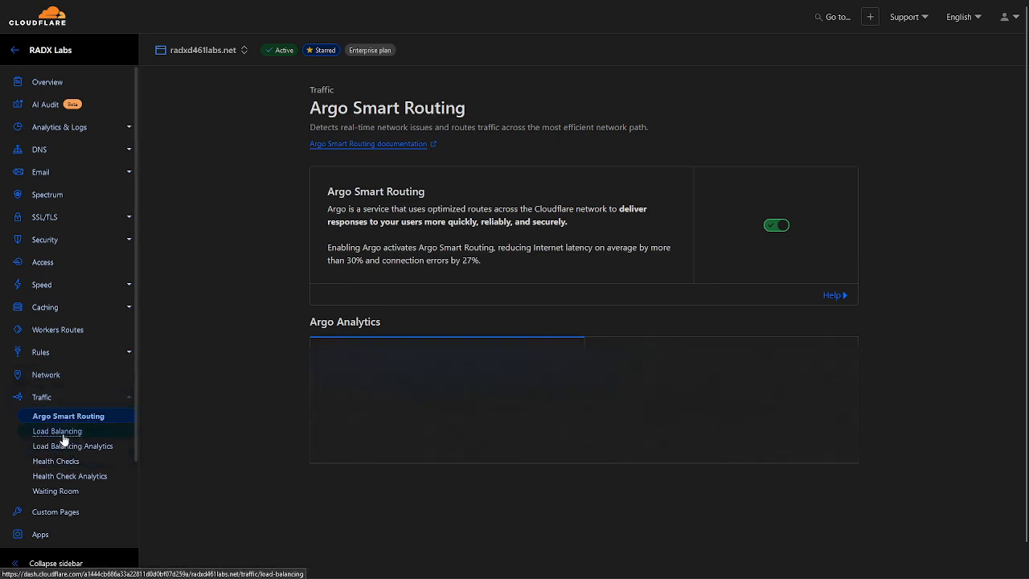
{"action": "left_click", "coordinate": [61, 435]}
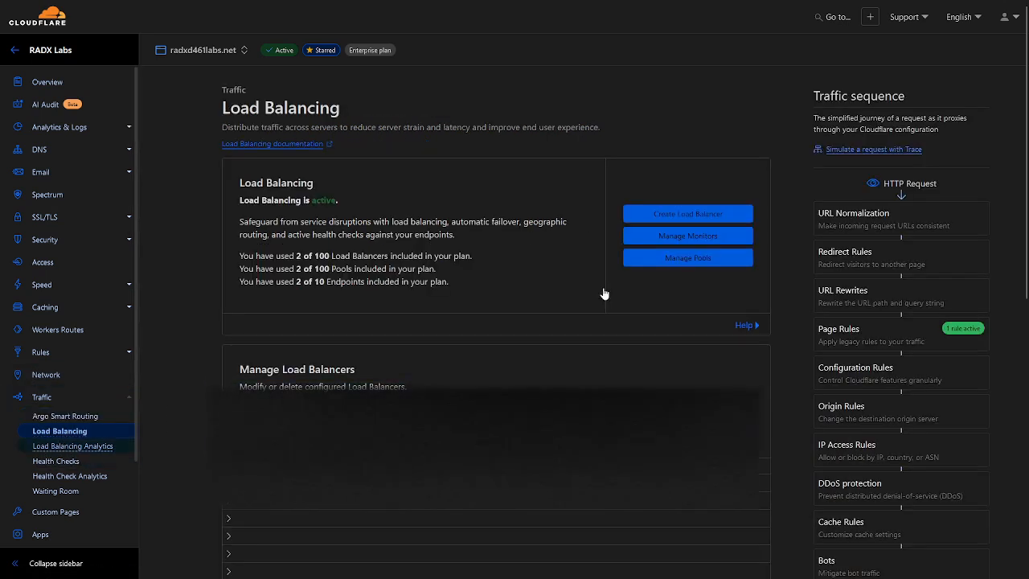
{"action": "left_click", "coordinate": [705, 217]}
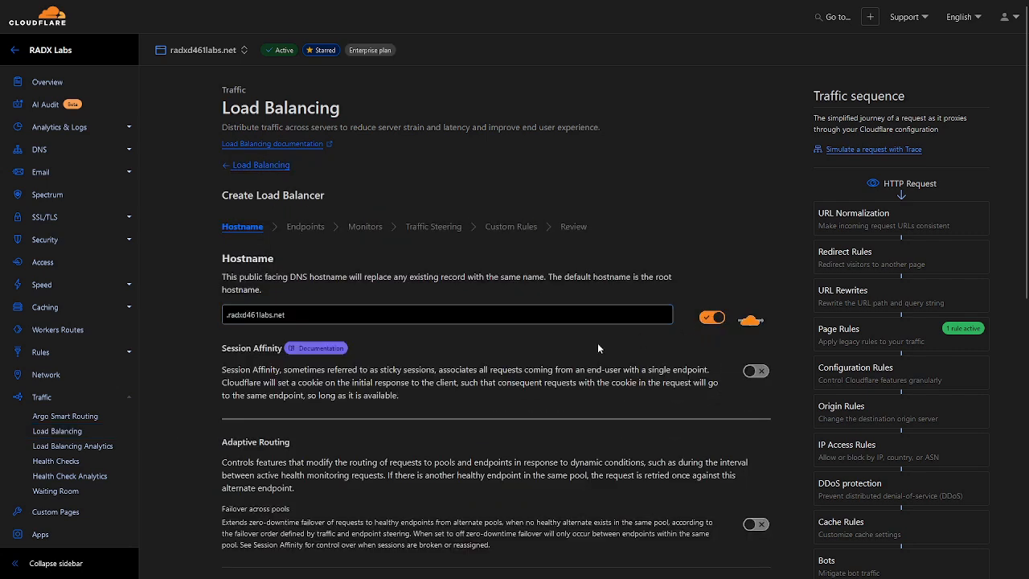
Turn off proxying for the load balancer and set its hostname to shh-lb.radxd461labs.net
{"action": "left_click", "coordinate": [716, 320]}
{"action": "left_click", "coordinate": [298, 317]}
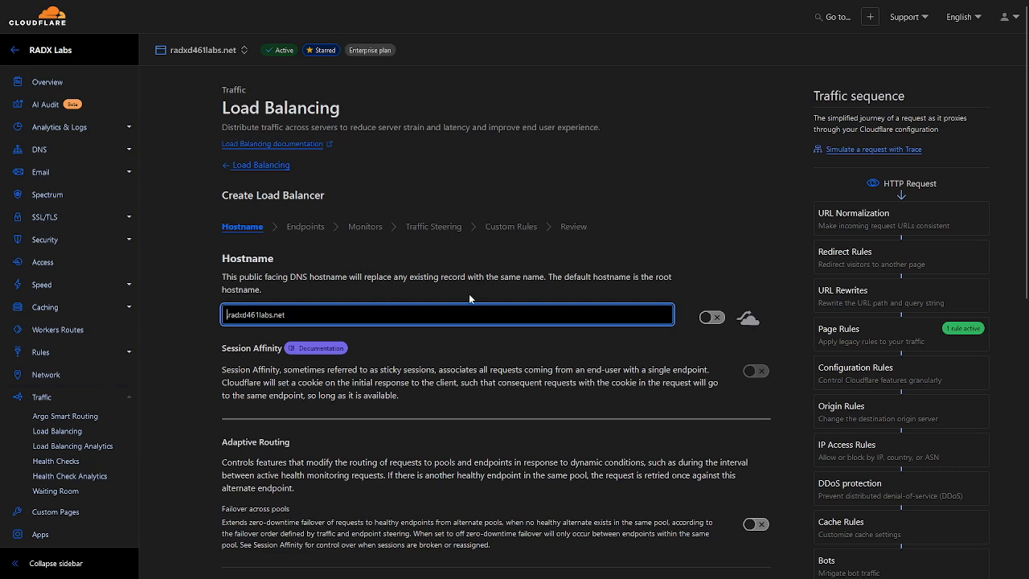
{"action": "type", "text": "shh-lb."}
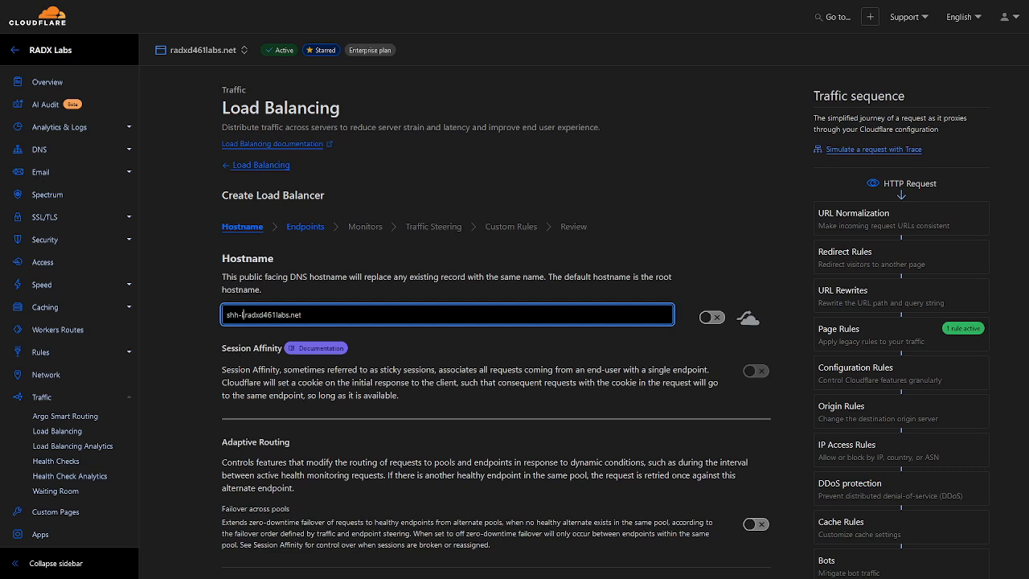
Correct the load balancer's hostname to ssh-lb.radxd461labs.net and continue to the endpoints stage
{"action": "key", "text": "BackSpace"}
{"action": "key", "text": "BackSpace"}
{"action": "key", "text": "BackSpace"}
{"action": "key", "text": "BackSpace"}
{"action": "key", "text": "BackSpace"}
{"action": "key", "text": "BackSpace"}
{"action": "key", "text": "BackSpace"}
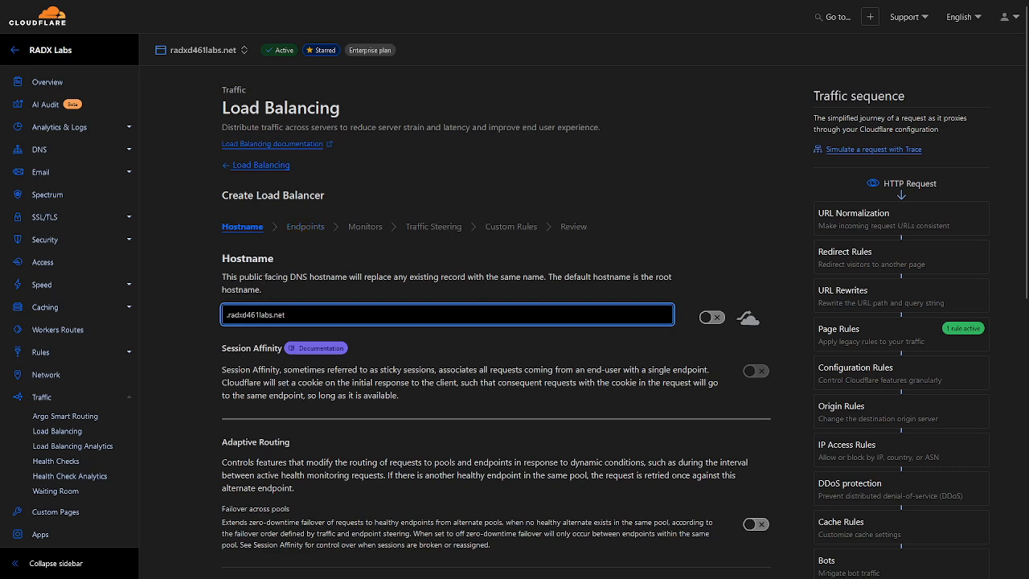
{"action": "type", "text": "ssh-"}
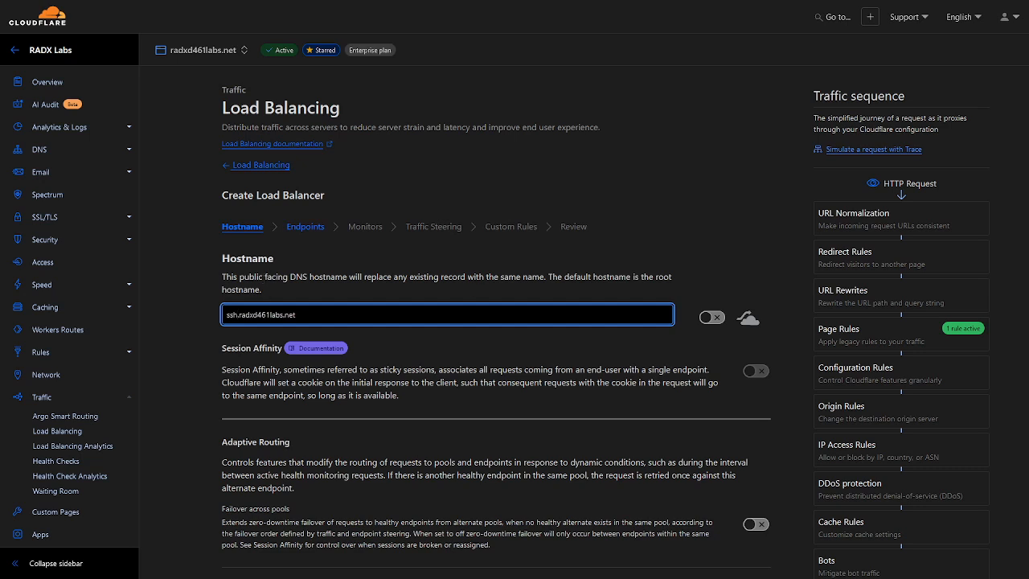
{"action": "type", "text": "lb"}
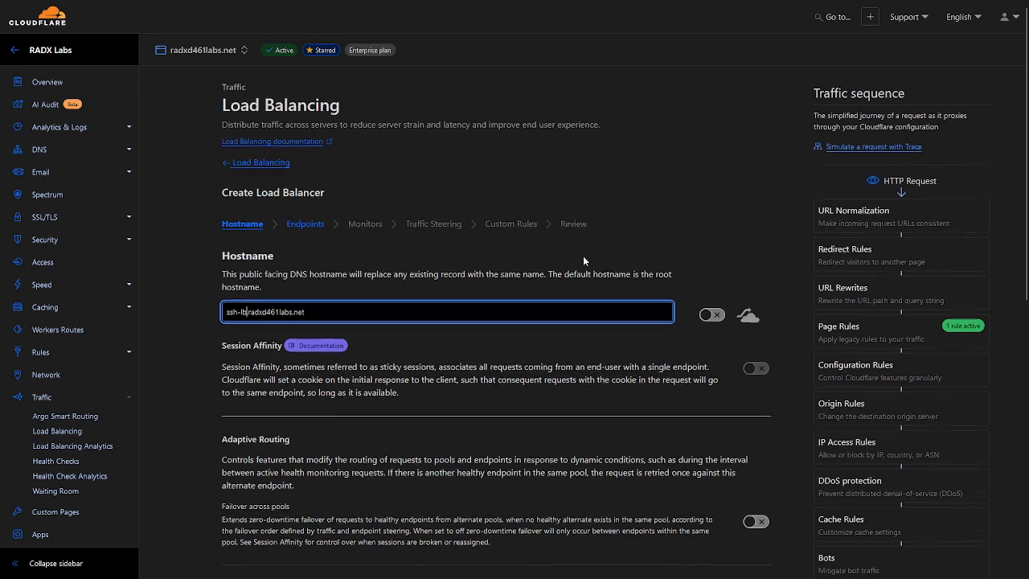
{"action": "scroll", "coordinate": [603, 306], "scroll_direction": "down", "scroll_amount": 3}
{"action": "scroll", "coordinate": [632, 357], "scroll_direction": "up", "scroll_amount": 1}
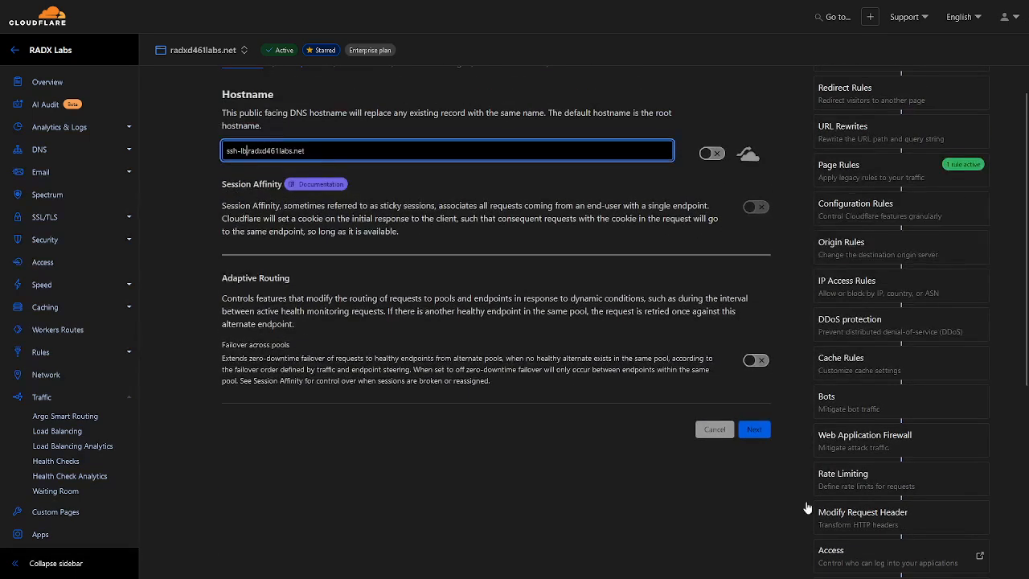
{"action": "left_click", "coordinate": [754, 429]}
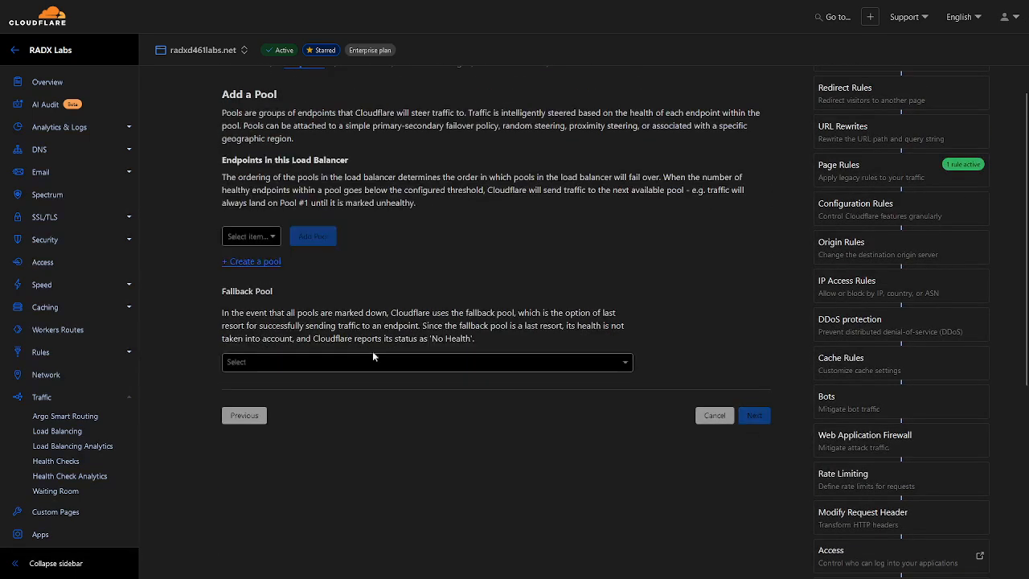
Start a new pool named SSH and define its first endpoint as SSHPF with address 10.0.0.11
{"action": "left_click", "coordinate": [256, 261]}
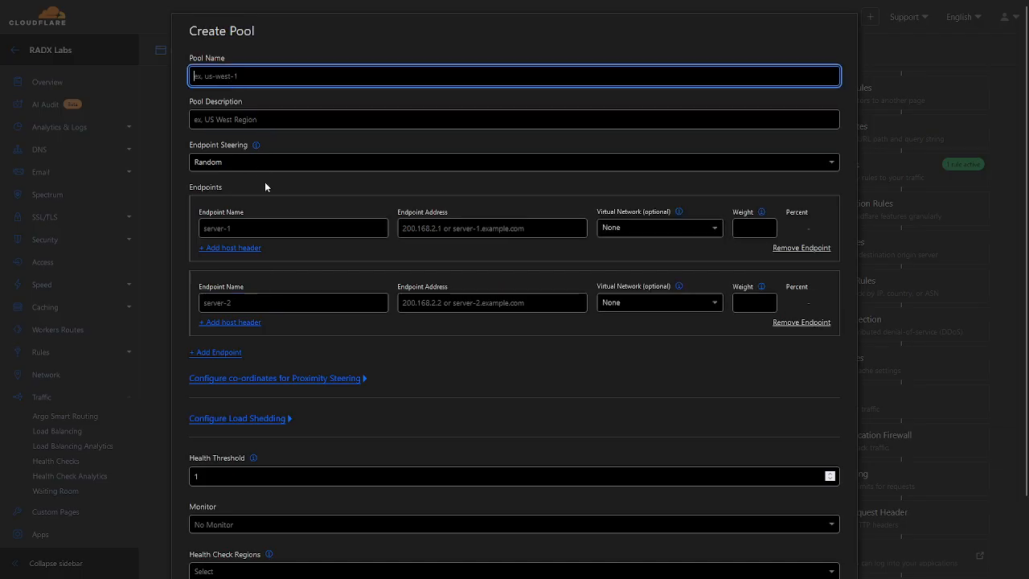
{"action": "type", "text": "SSH"}
{"action": "left_click", "coordinate": [292, 229]}
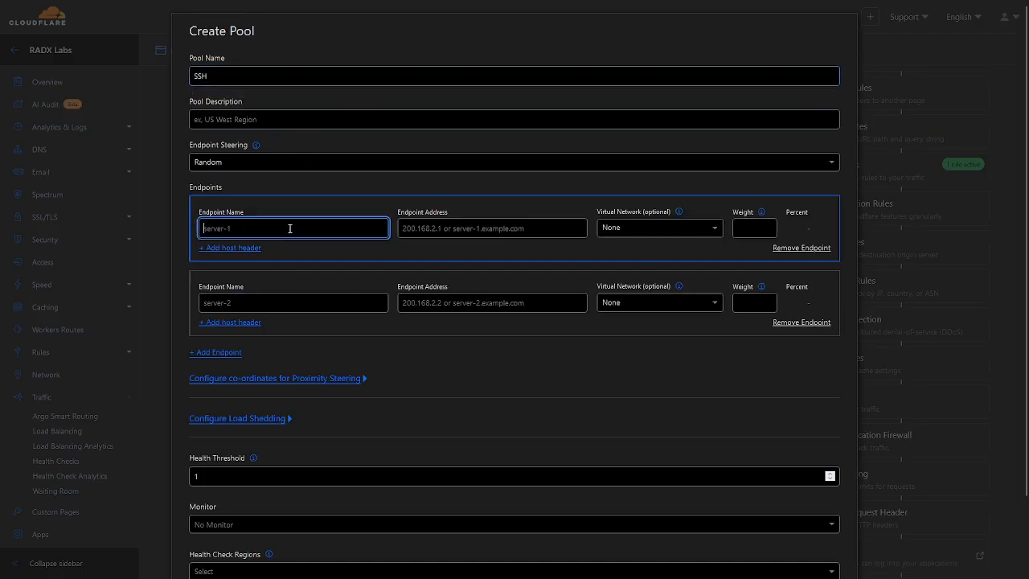
{"action": "type", "text": "SShpf"}
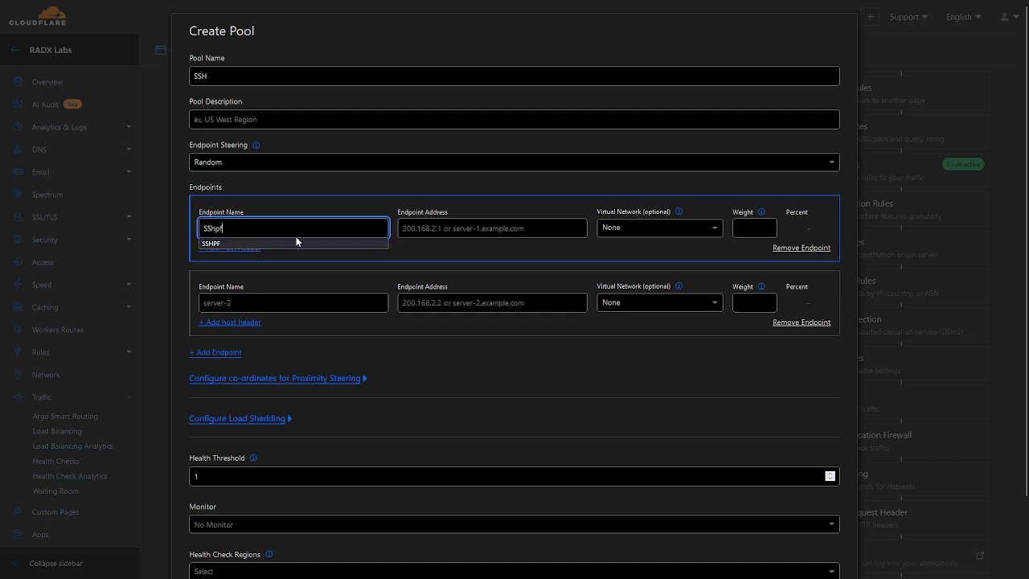
{"action": "left_click", "coordinate": [272, 243]}
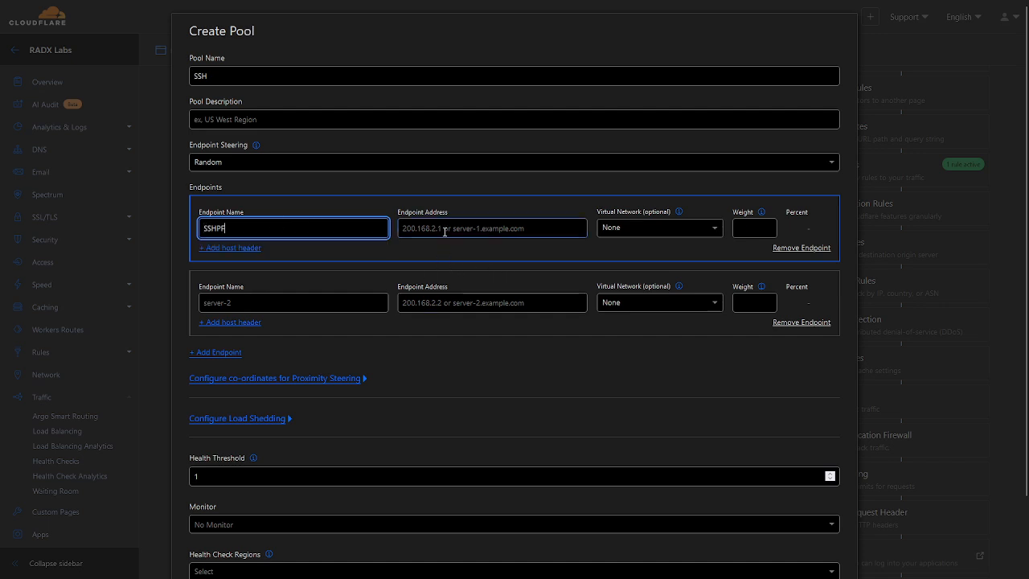
{"action": "left_click", "coordinate": [445, 231]}
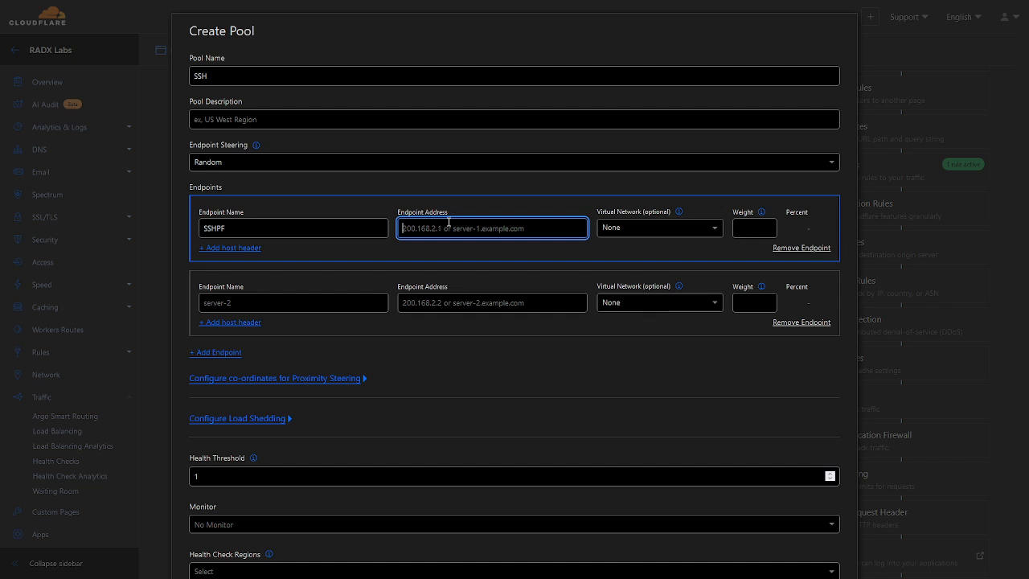
{"action": "type", "text": "10.0.0.11"}
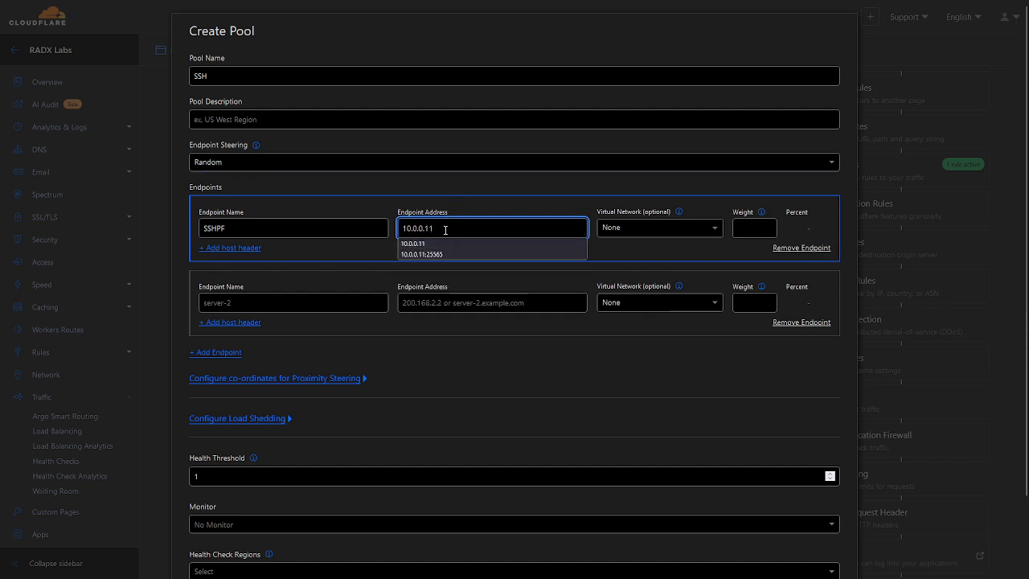
Assign the SSHPF endpoint to the RADX Labs virtual network and set its weight to 1
{"action": "left_click", "coordinate": [657, 228]}
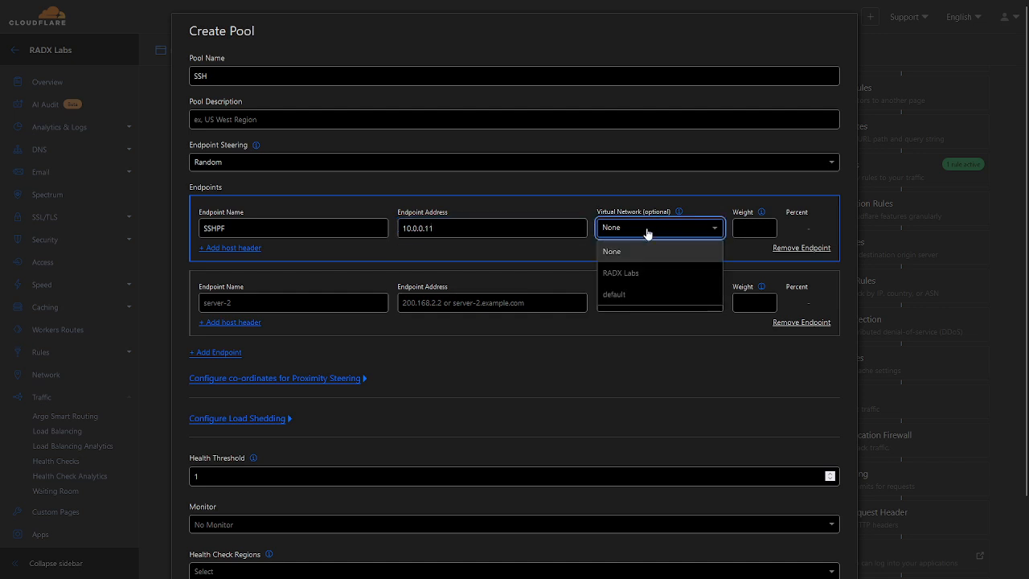
{"action": "left_click", "coordinate": [657, 278]}
{"action": "left_click", "coordinate": [751, 228]}
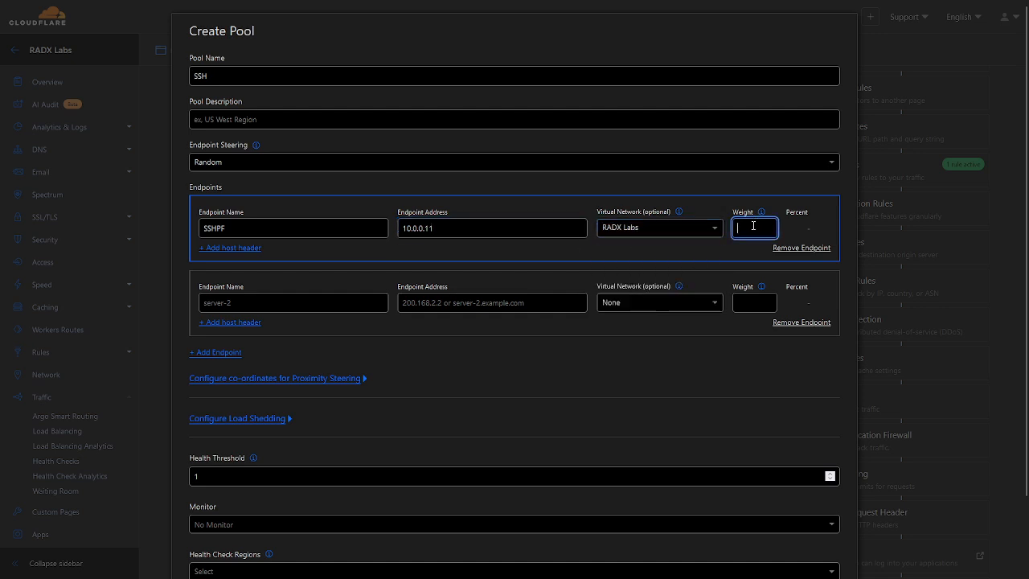
{"action": "type", "text": "1"}
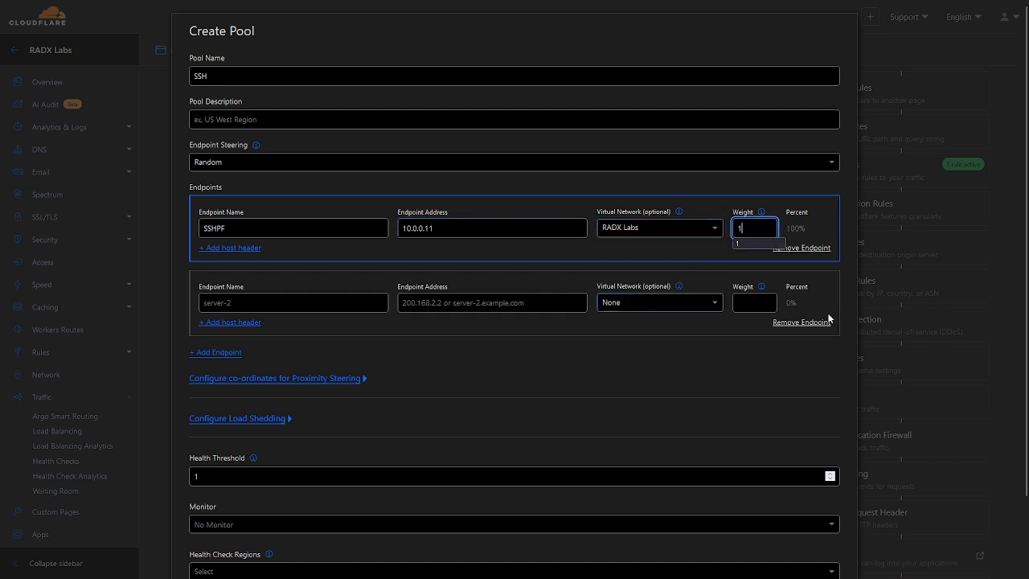
Remove the empty second endpoint and save the SSH pool
{"action": "left_click", "coordinate": [798, 324]}
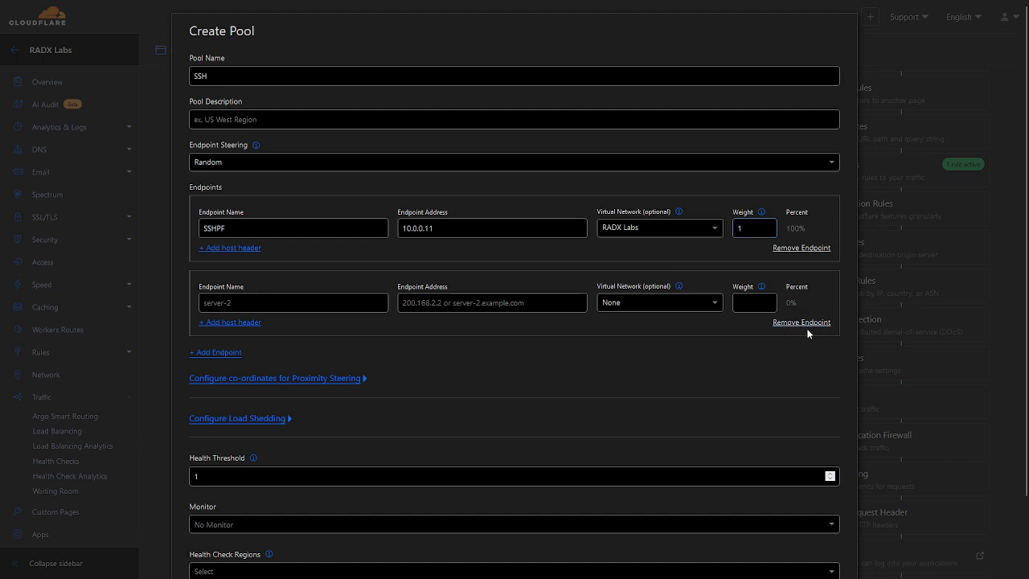
{"action": "left_click", "coordinate": [805, 325]}
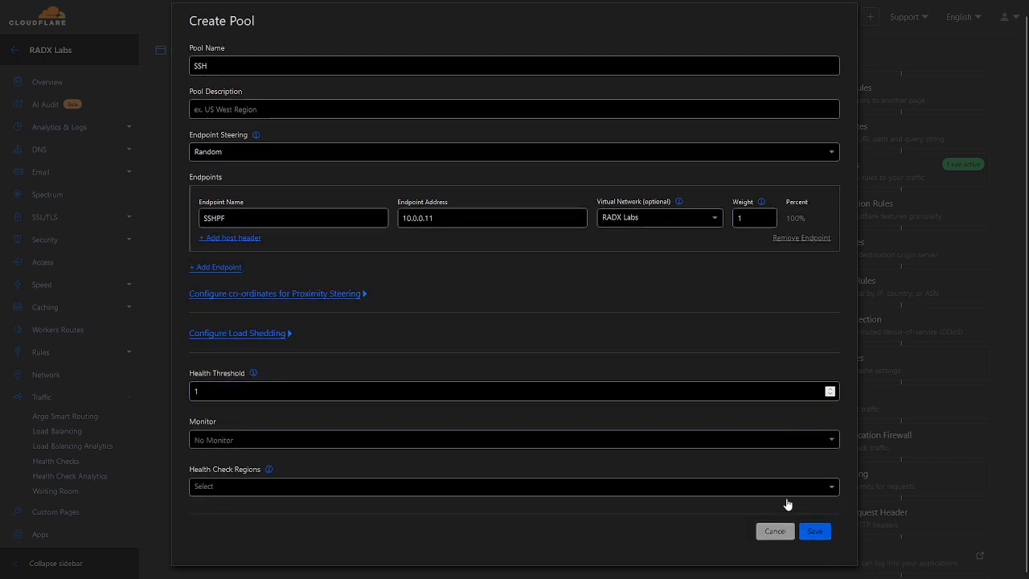
{"action": "left_click", "coordinate": [811, 539]}
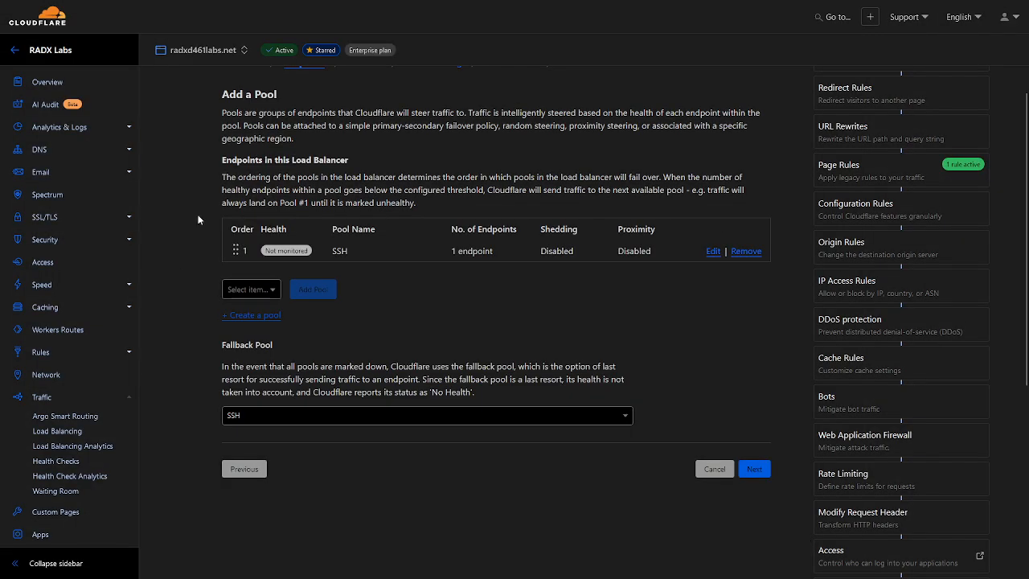
Accept SSH as the load balancer's pool and fallback pool, and continue past monitors to traffic steering
{"action": "scroll", "coordinate": [337, 176], "scroll_direction": "up", "scroll_amount": 3}
{"action": "scroll", "coordinate": [257, 339], "scroll_direction": "down", "scroll_amount": 3}
{"action": "scroll", "coordinate": [157, 267], "scroll_direction": "down", "scroll_amount": 4}
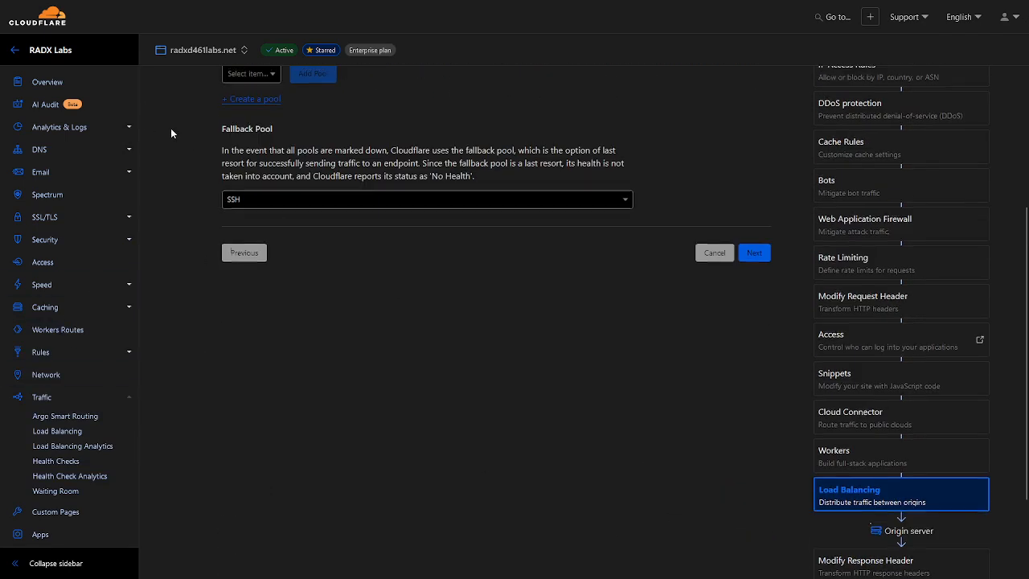
{"action": "scroll", "coordinate": [171, 132], "scroll_direction": "up", "scroll_amount": 3}
{"action": "scroll", "coordinate": [732, 361], "scroll_direction": "down", "scroll_amount": 1}
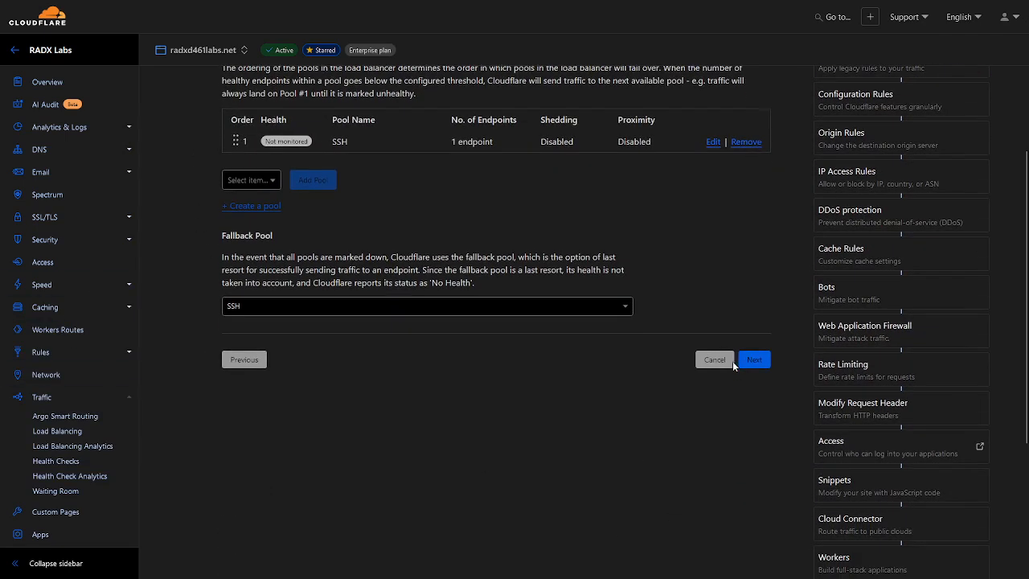
{"action": "left_click", "coordinate": [752, 362]}
{"action": "left_click", "coordinate": [752, 363]}
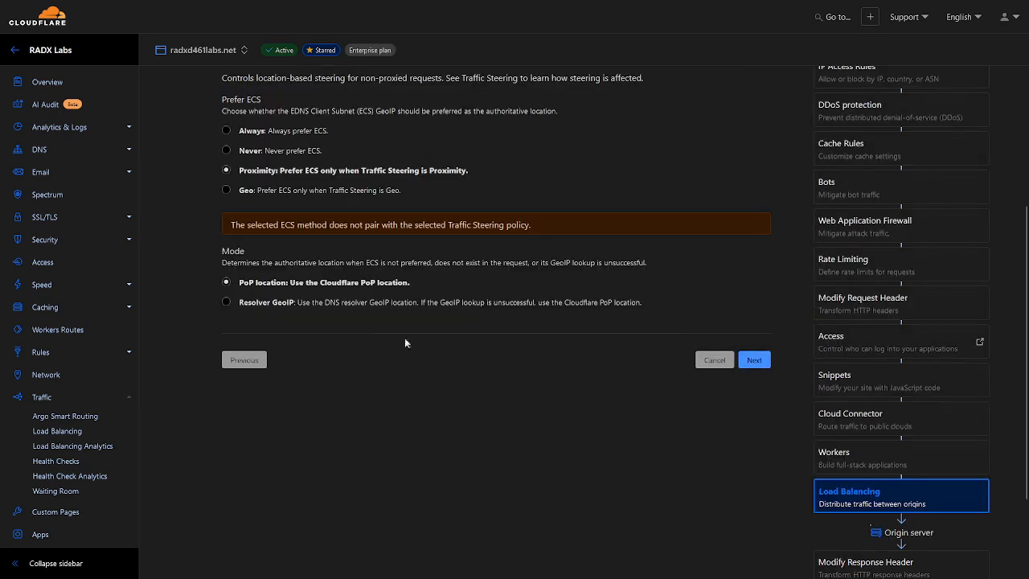
Keep the default traffic steering settings, add no custom rules, and save and deploy the load balancer
{"action": "scroll", "coordinate": [405, 343], "scroll_direction": "up", "scroll_amount": 4}
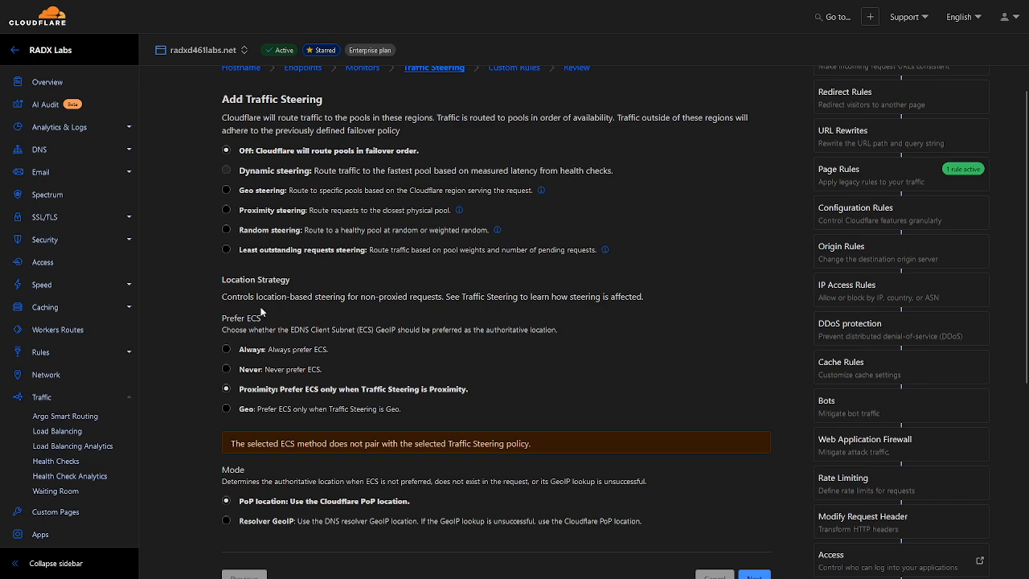
{"action": "scroll", "coordinate": [279, 375], "scroll_direction": "down", "scroll_amount": 1}
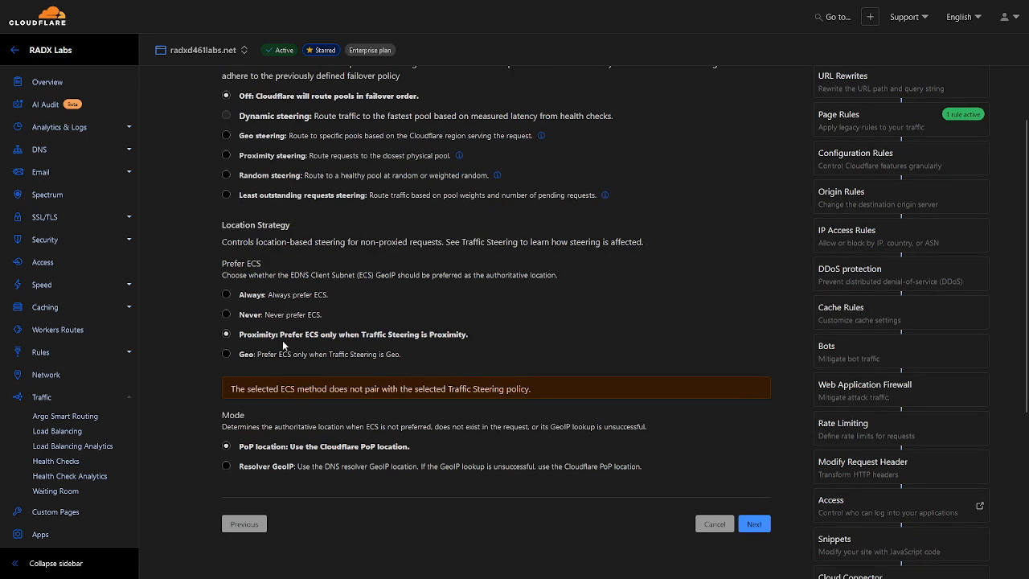
{"action": "left_click", "coordinate": [755, 526]}
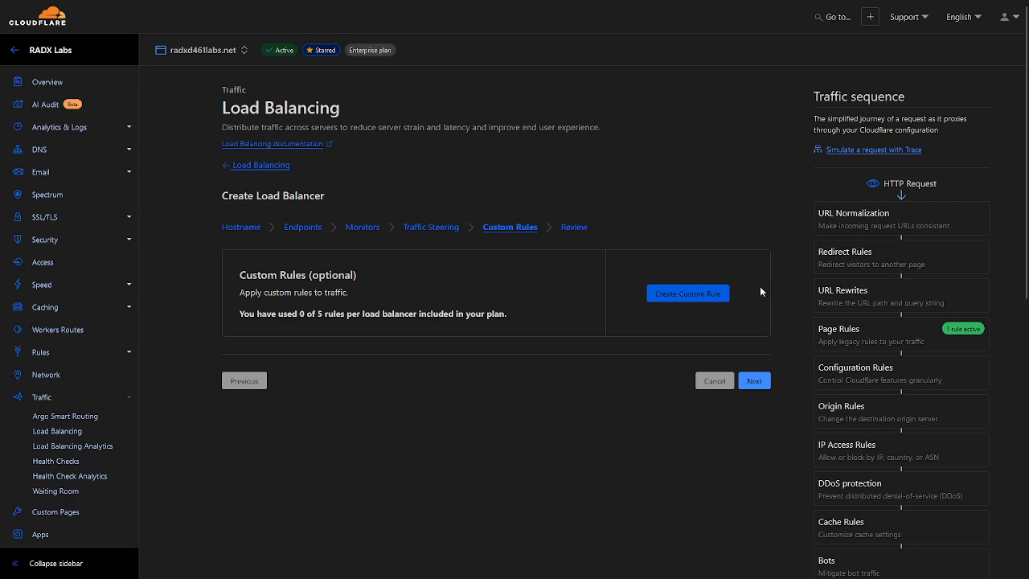
{"action": "left_click", "coordinate": [756, 382]}
{"action": "scroll", "coordinate": [759, 388], "scroll_direction": "down", "scroll_amount": 2}
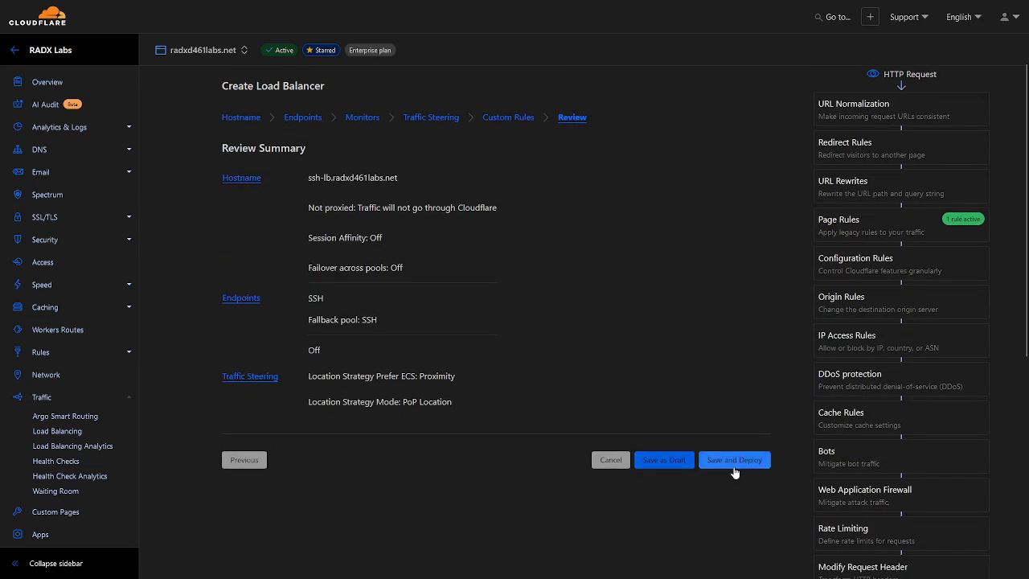
{"action": "scroll", "coordinate": [561, 365], "scroll_direction": "down", "scroll_amount": 3}
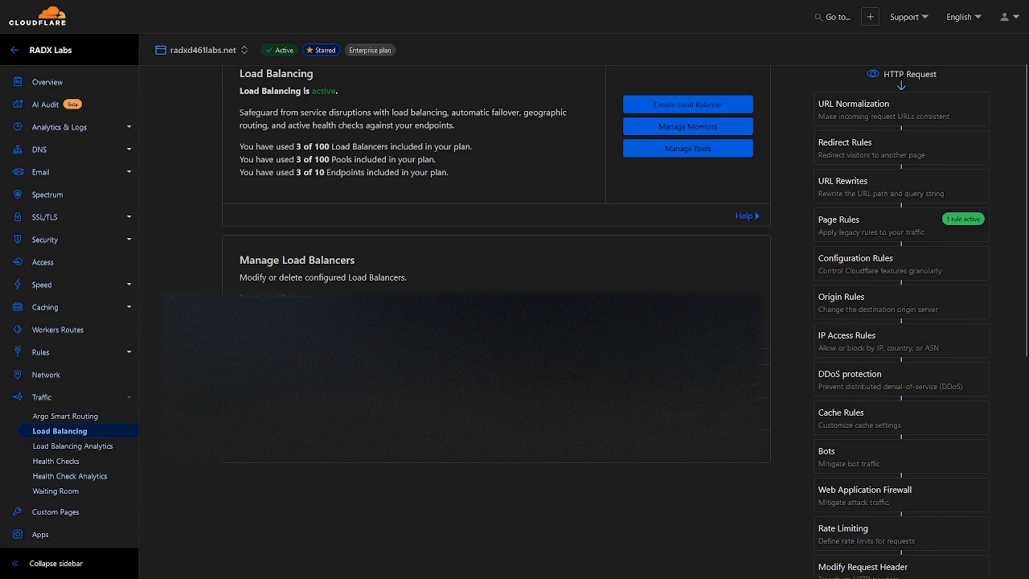
Start creating a Spectrum application for the domain and set its application type to SSH
{"action": "left_click", "coordinate": [53, 202]}
{"action": "left_click", "coordinate": [797, 171]}
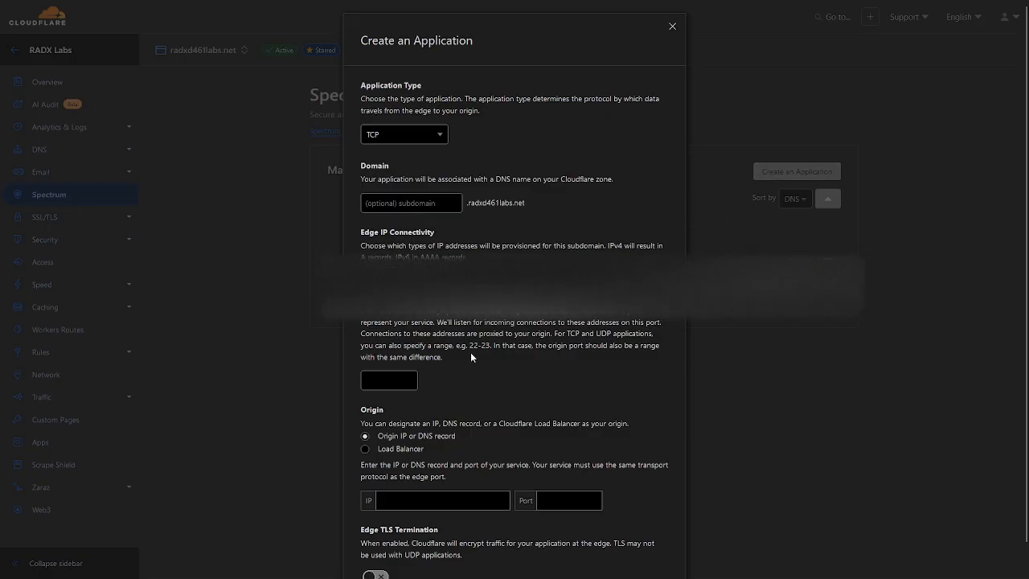
{"action": "left_click", "coordinate": [396, 146]}
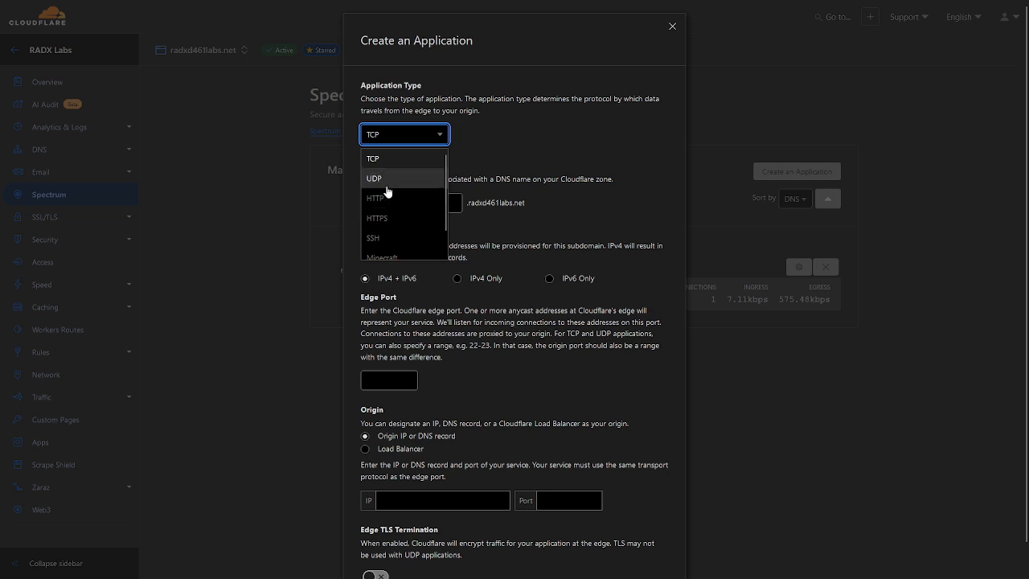
{"action": "scroll", "coordinate": [391, 195], "scroll_direction": "down", "scroll_amount": 2}
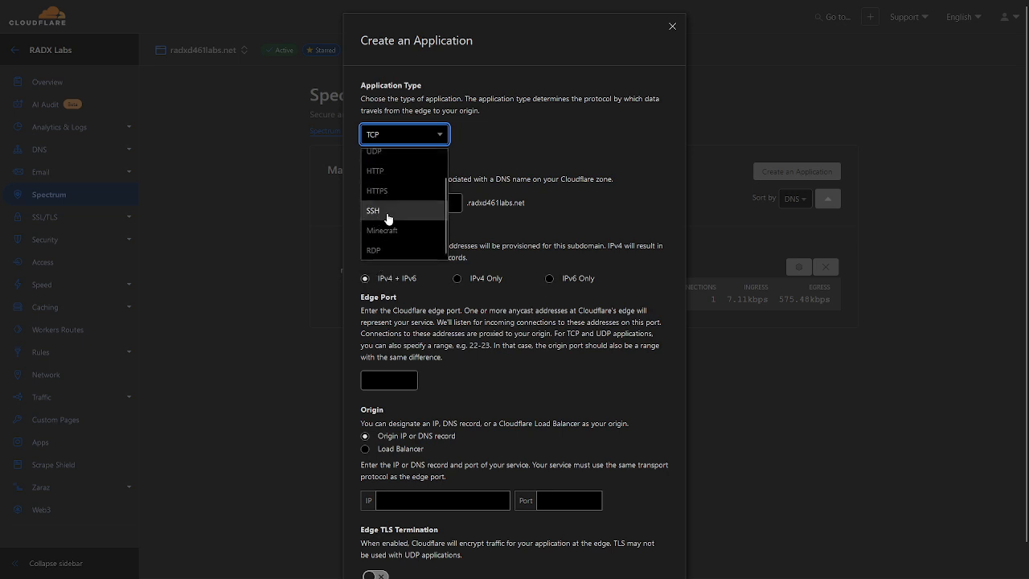
{"action": "scroll", "coordinate": [376, 226], "scroll_direction": "up", "scroll_amount": 2}
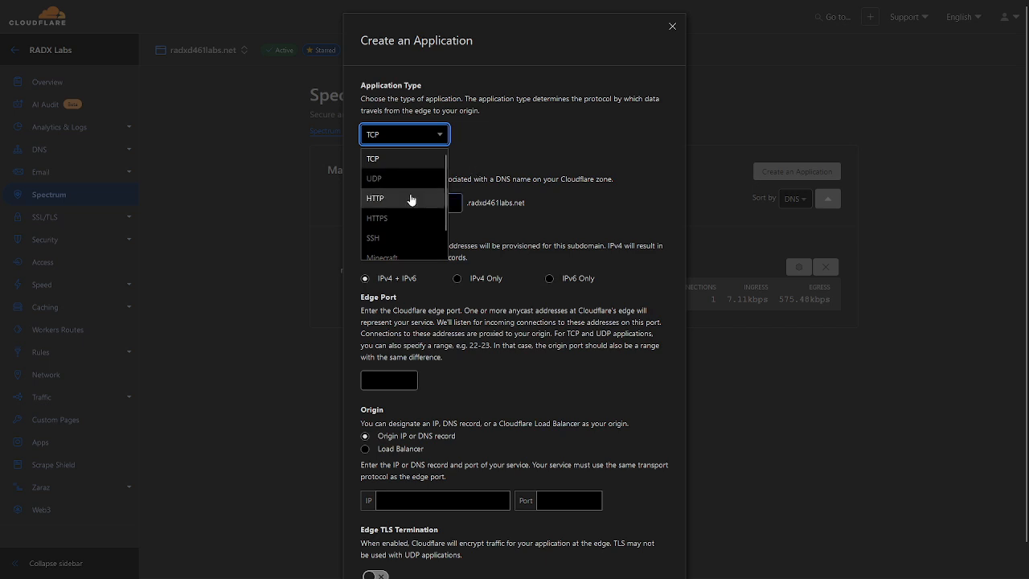
{"action": "scroll", "coordinate": [386, 211], "scroll_direction": "down", "scroll_amount": 1}
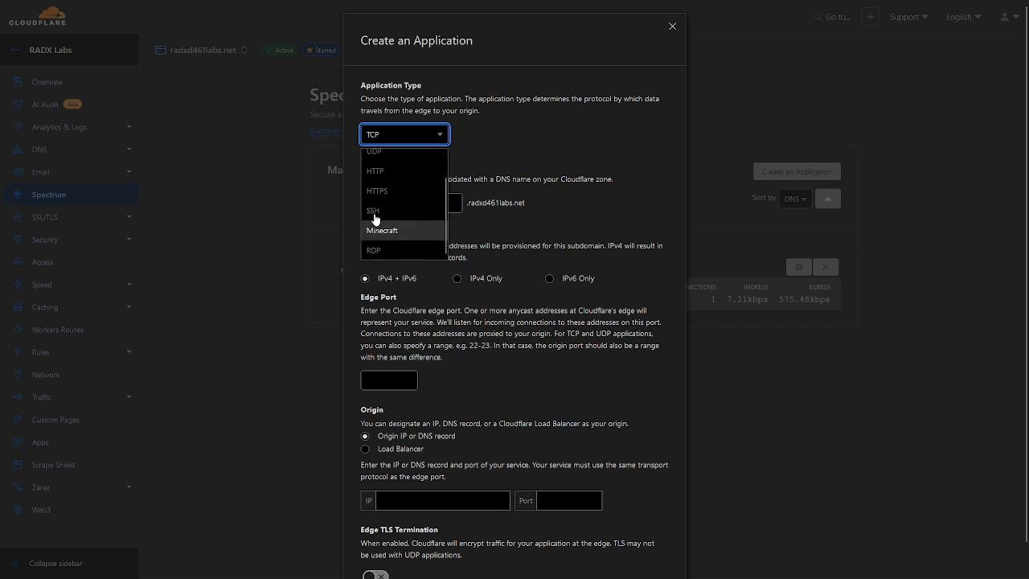
{"action": "scroll", "coordinate": [385, 218], "scroll_direction": "down", "scroll_amount": 1}
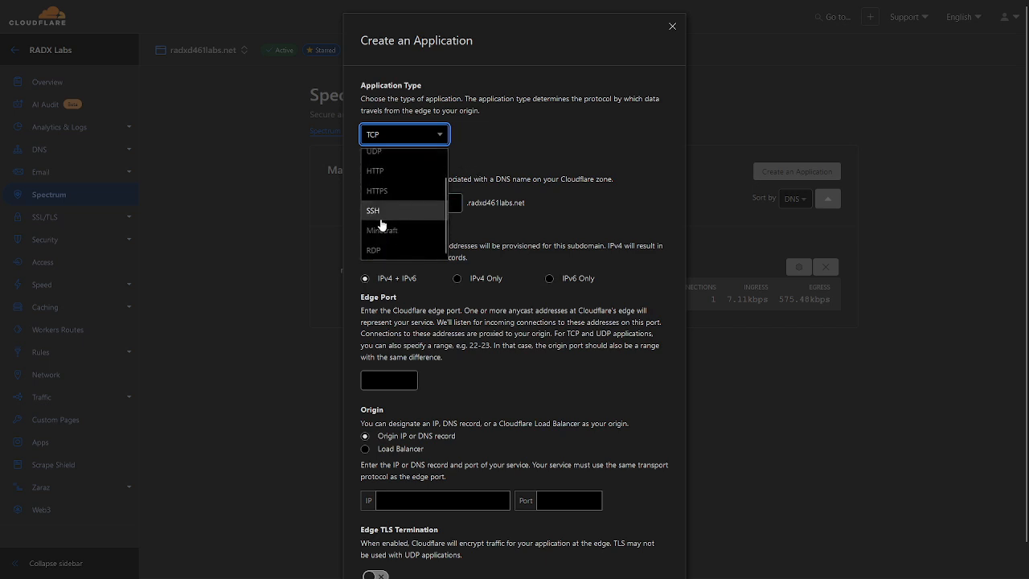
{"action": "left_click", "coordinate": [386, 213]}
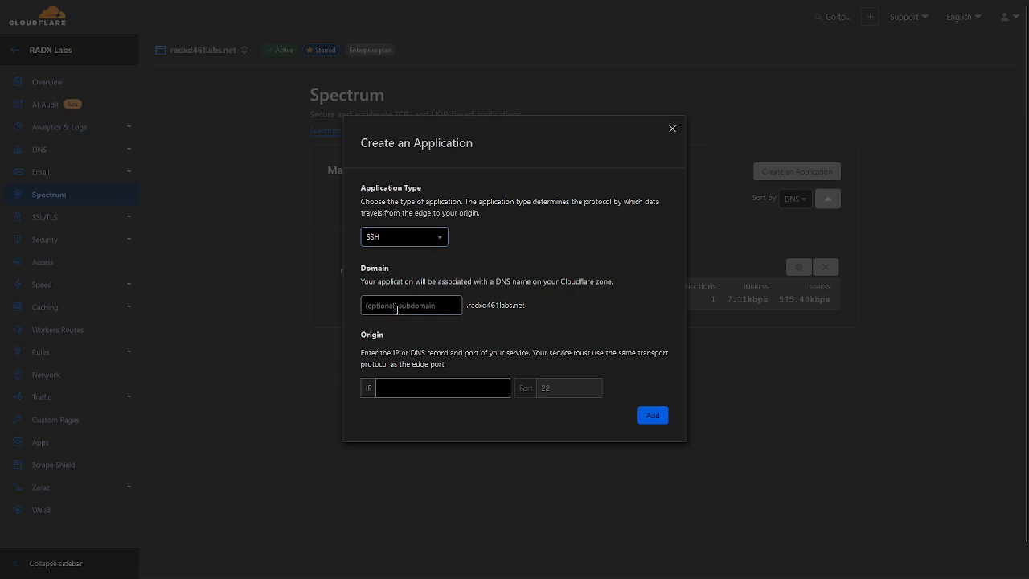
Set the application's subdomain to ssh and its origin to ssh-lb.radxd461labs.net, and add the application
{"action": "left_click", "coordinate": [396, 298]}
{"action": "left_click", "coordinate": [422, 310]}
{"action": "type", "text": "ssh"}
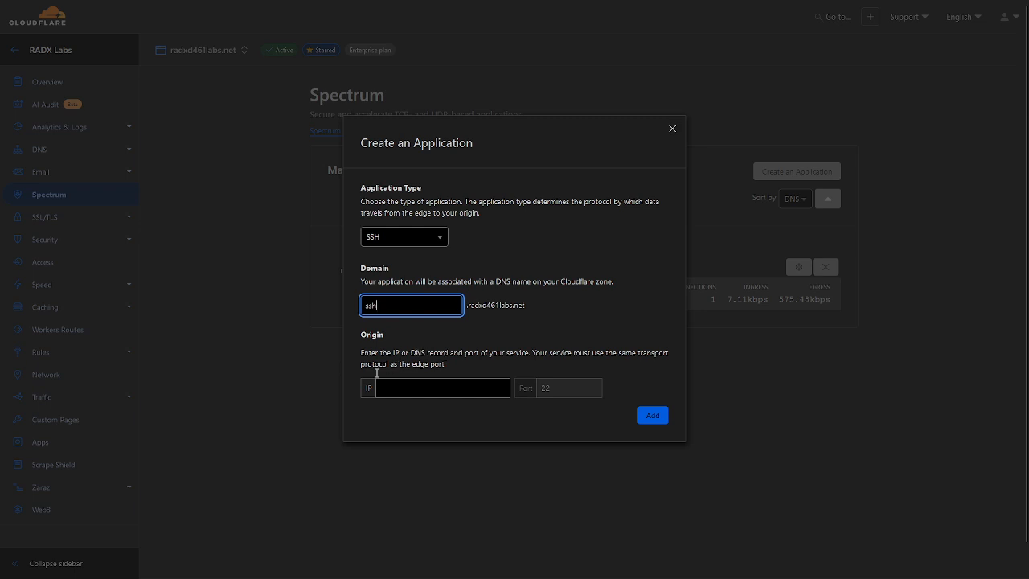
{"action": "left_click", "coordinate": [439, 395]}
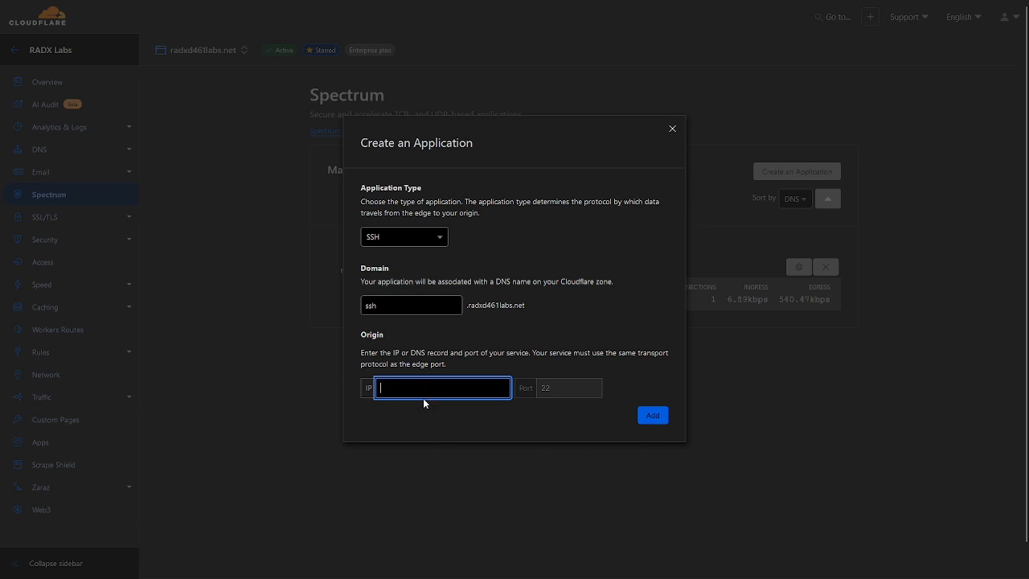
{"action": "type", "text": "sh-lb.radxd"}
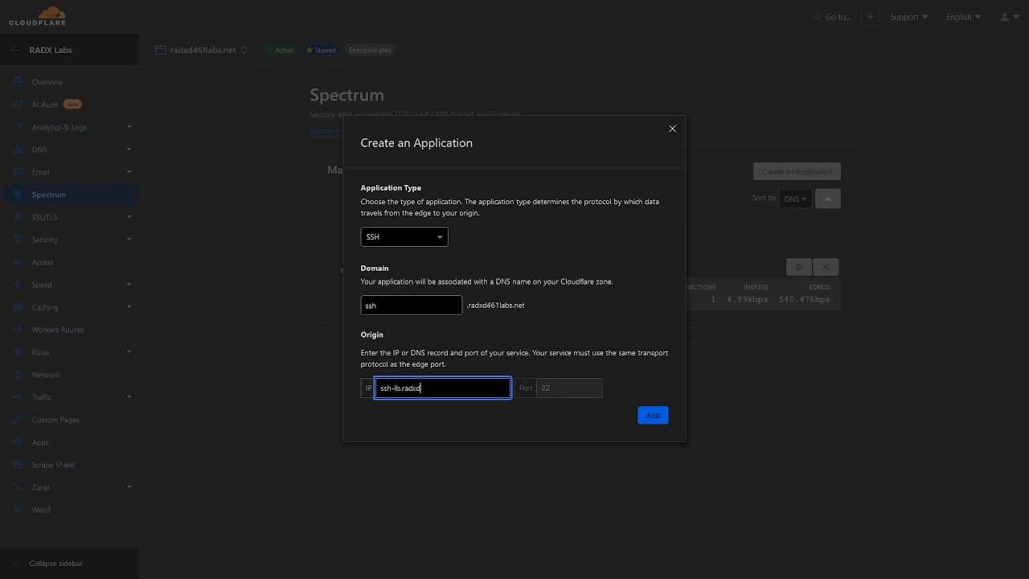
{"action": "type", "text": "461labs.net"}
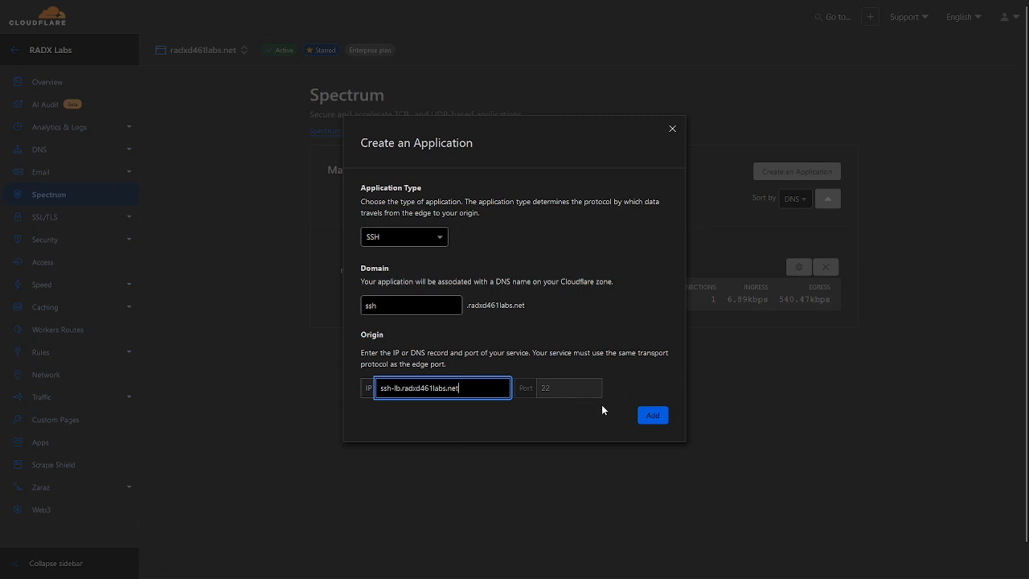
{"action": "left_click", "coordinate": [648, 418]}
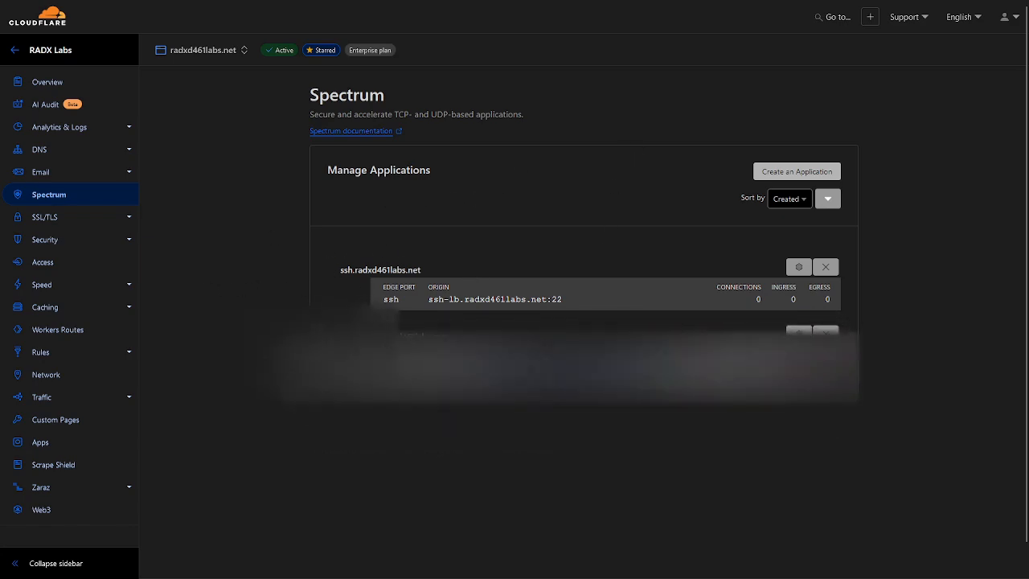
Launch PuTTY and open an SSH connection to ssh.radxd461labs.net on port 22
{"action": "key", "text": "super"}
{"action": "type", "text": "putty"}
{"action": "key", "text": "Return"}
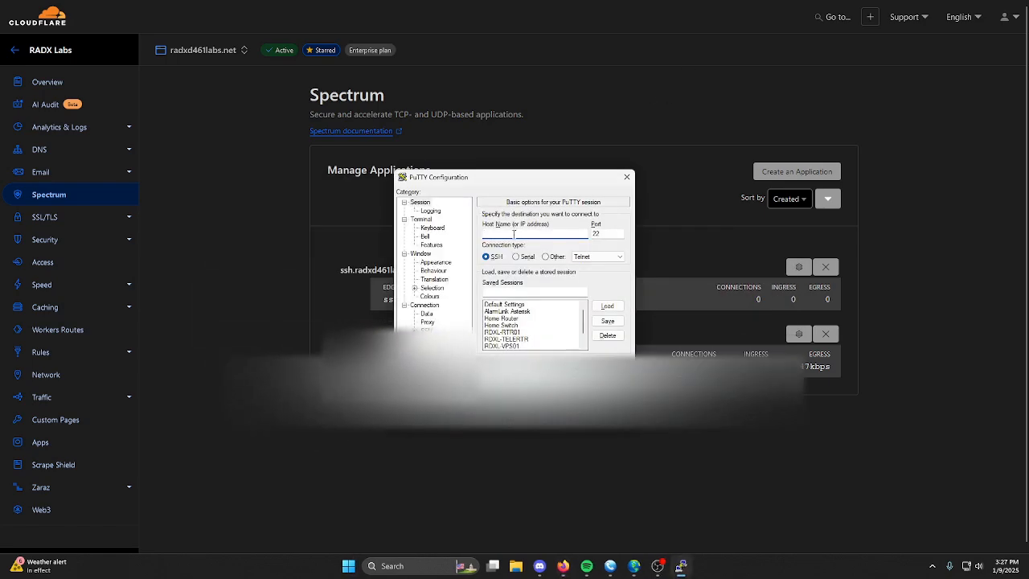
{"action": "type", "text": "ssh."}
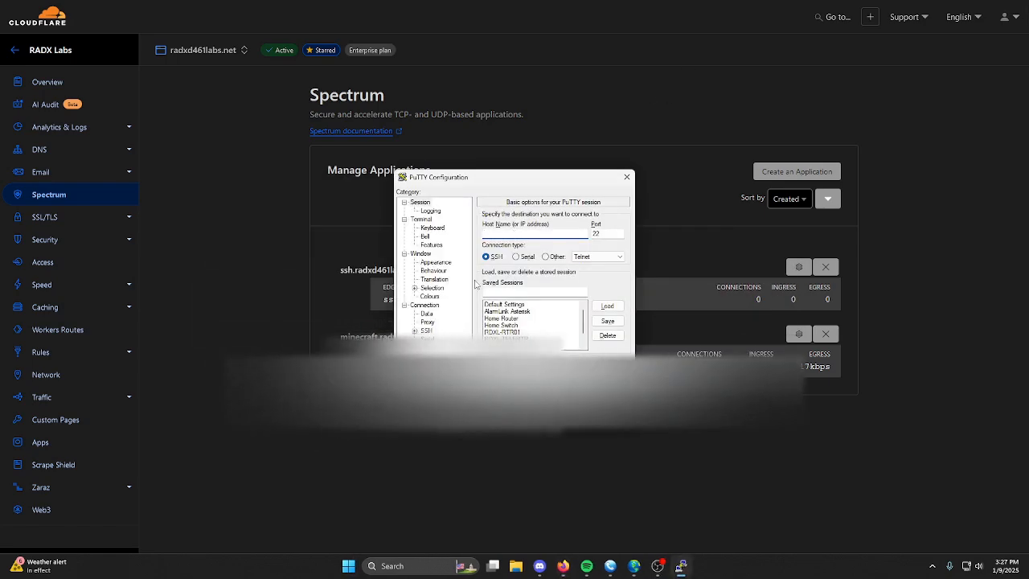
{"action": "type", "text": "radxd4"}
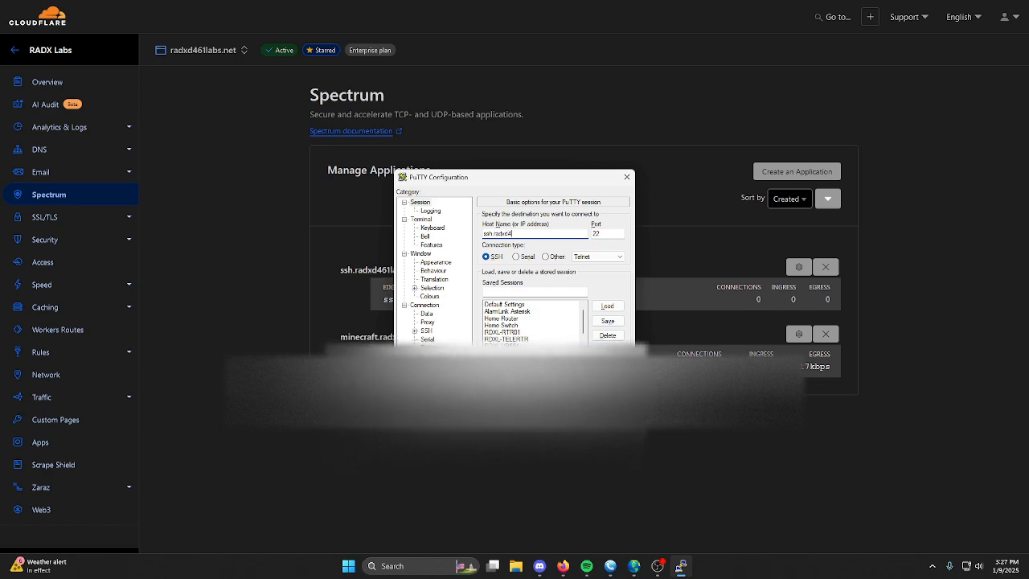
{"action": "type", "text": "61labs.net"}
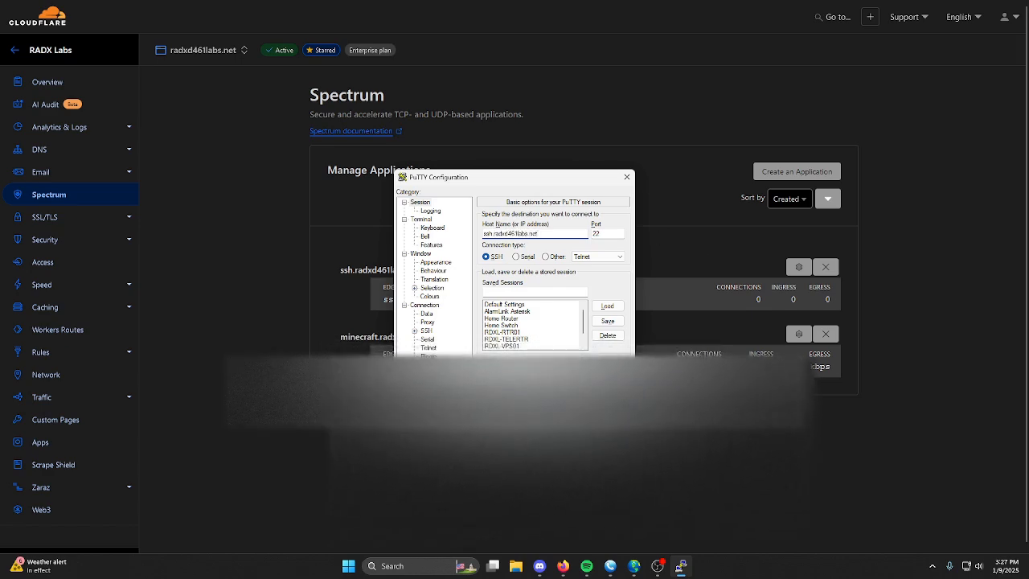
{"action": "key", "text": "Return"}
{"action": "left_click", "coordinate": [376, 65]}
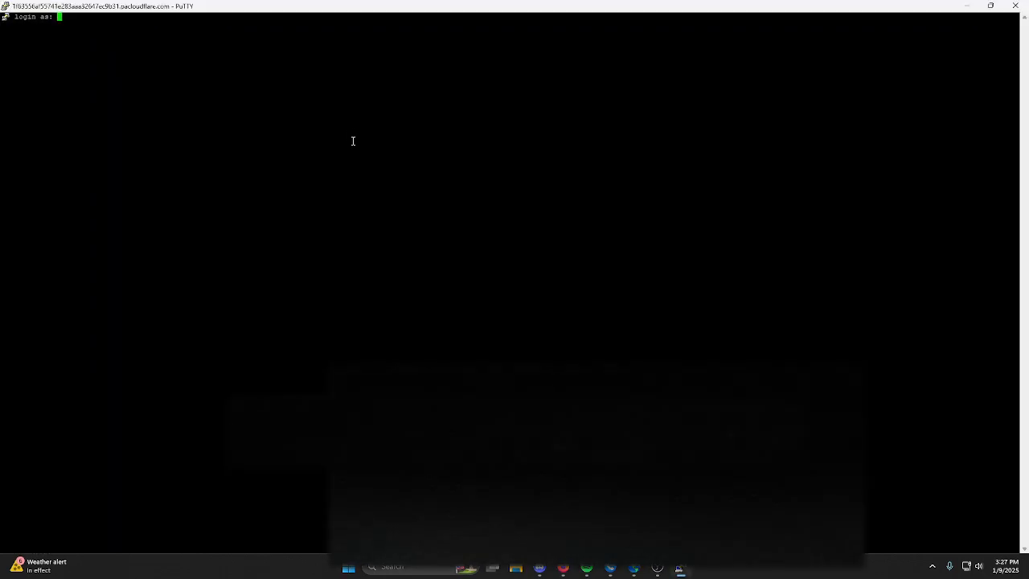
Try to log in to the SSH session as RADX by submitting the account password
{"action": "type", "text": "RADX"}
{"action": "key", "text": "Return"}
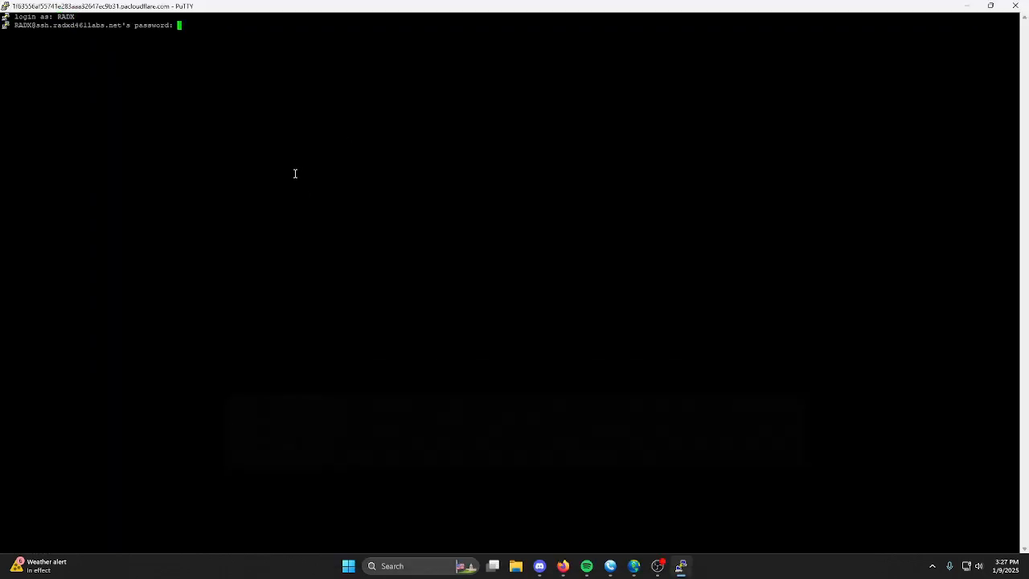
{"action": "key", "text": "Return"}
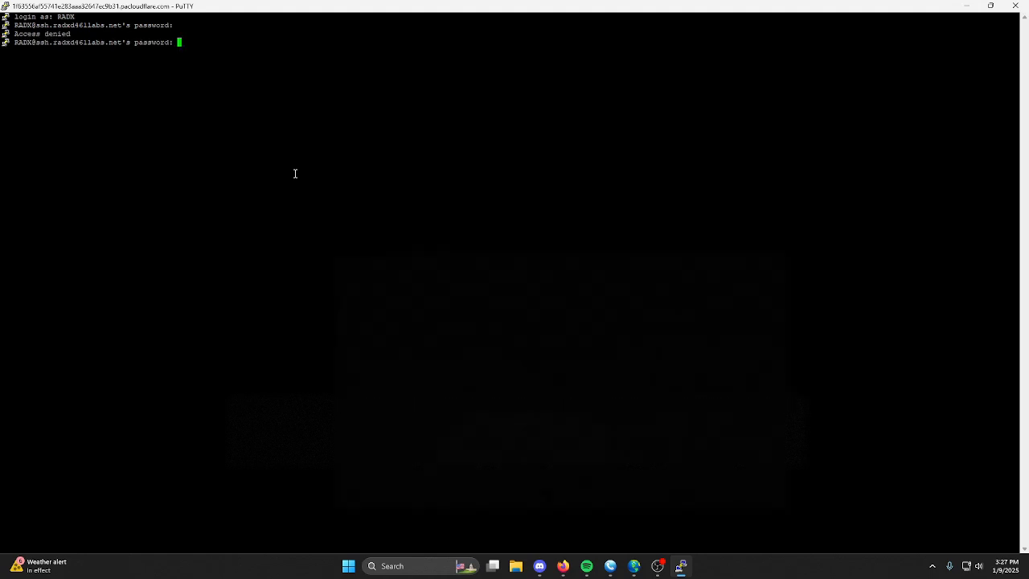
{"action": "key", "text": "Return"}
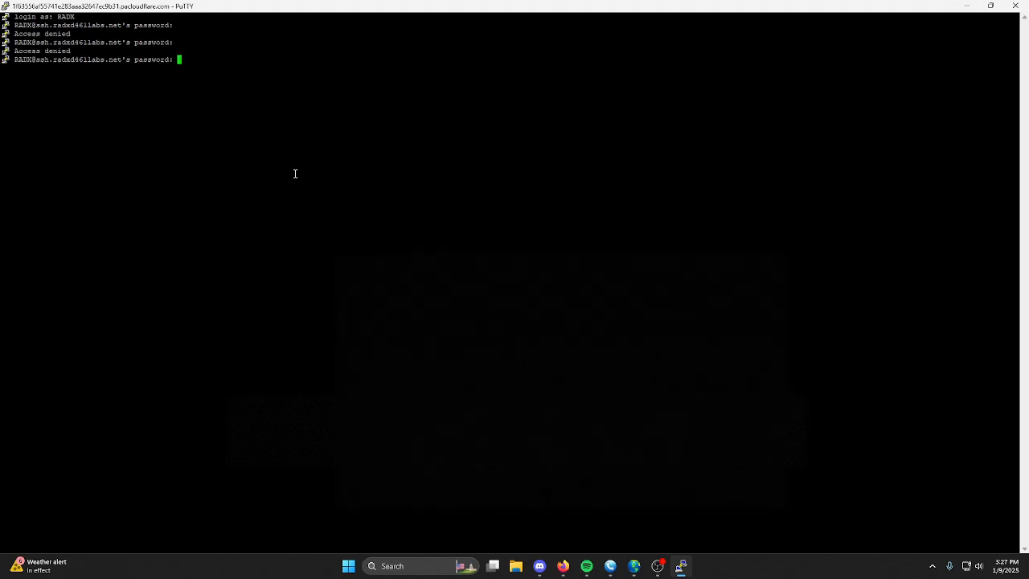
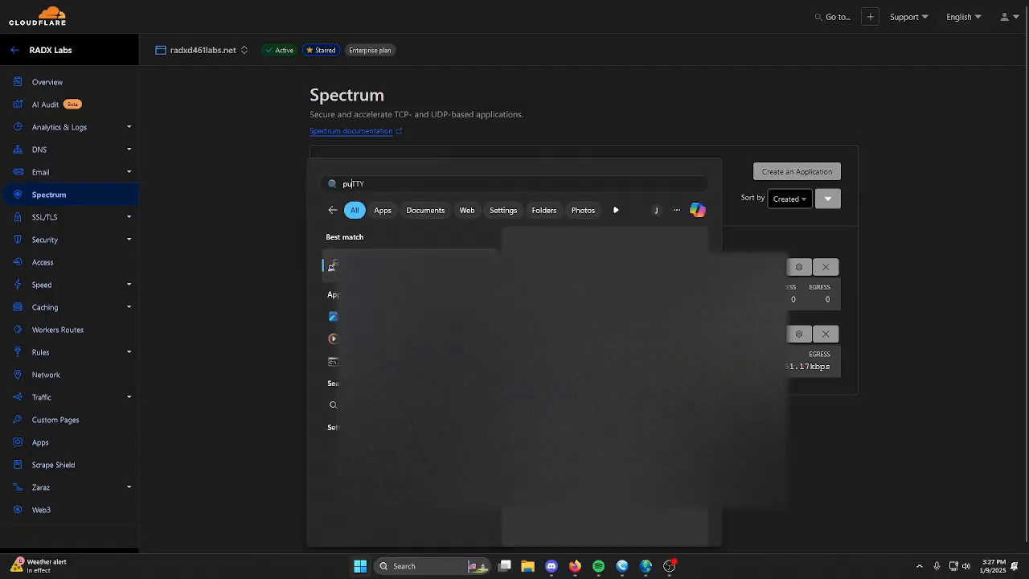
Relaunch PuTTY and start a new SSH connection to ssh.radxd461labs.net on port 22
{"action": "key", "text": "Return"}
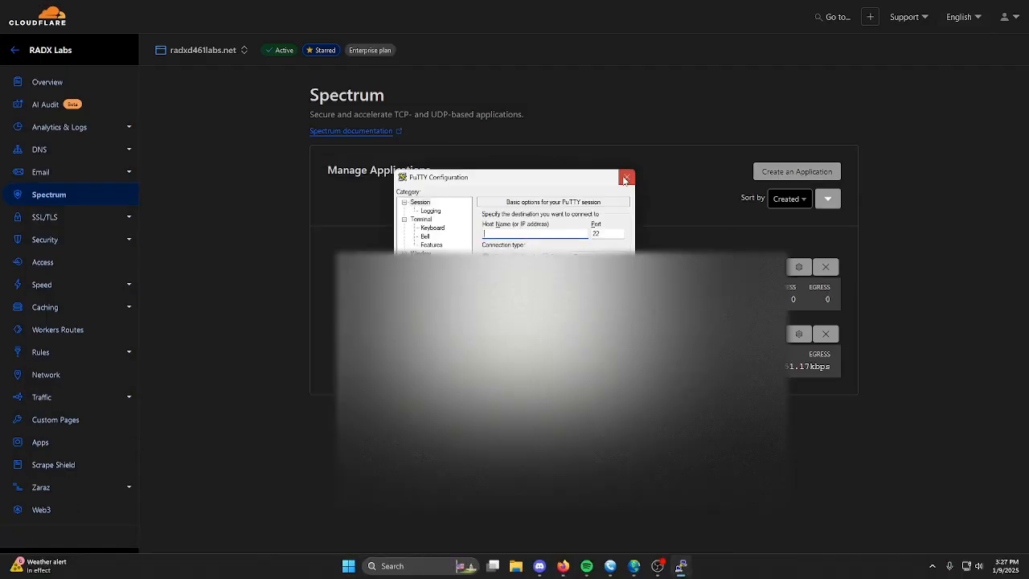
{"action": "type", "text": "ssh. radxd461labs.net"}
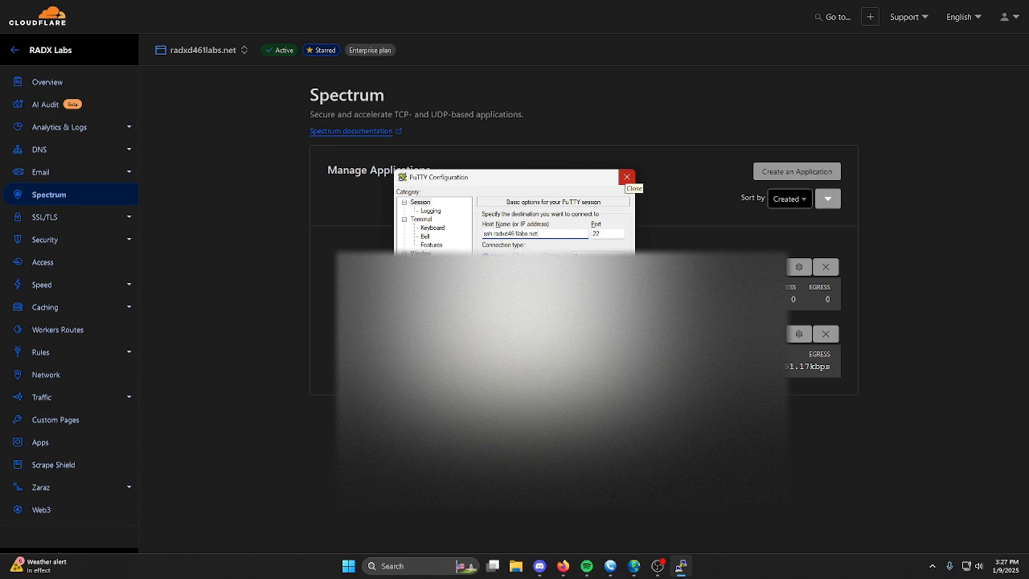
{"action": "key", "text": "Return"}
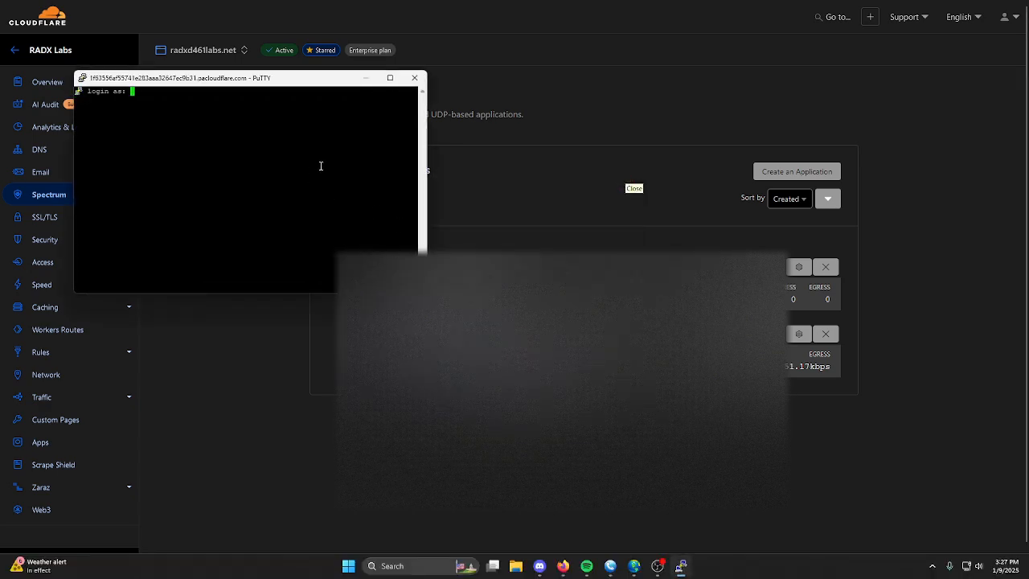
Log in to the SSH session as radx with the account password, maximize the terminal window, and test the shell prompt with empty lines
{"action": "type", "text": "radx"}
{"action": "key", "text": "Return"}
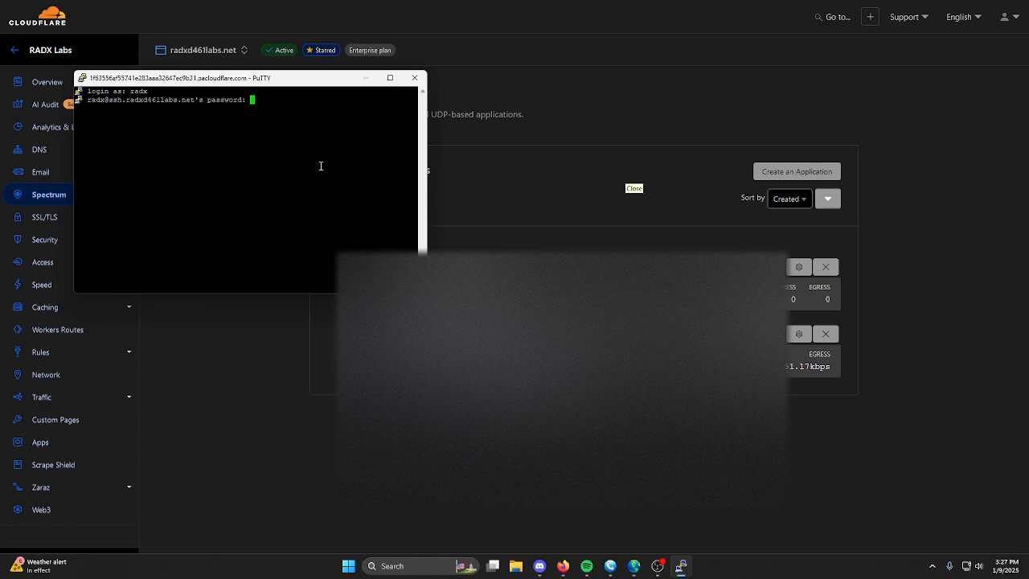
{"action": "key", "text": "Return"}
{"action": "left_click", "coordinate": [390, 77]}
{"action": "key", "text": "Return"}
{"action": "key", "text": "Return"}
{"action": "key", "text": "Return"}
{"action": "key", "text": "Return"}
{"action": "key", "text": "Return"}
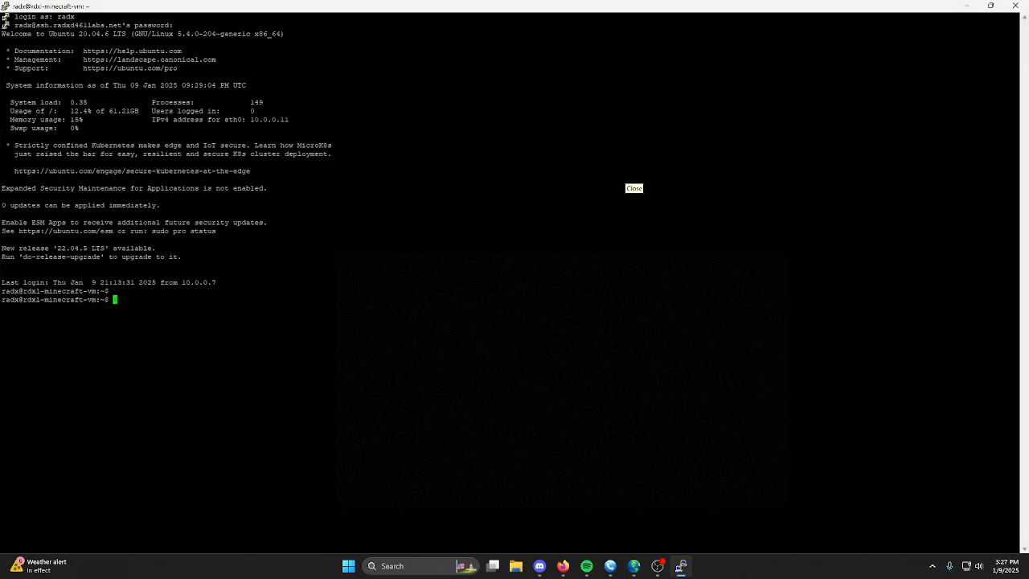
{"action": "key", "text": "Return"}
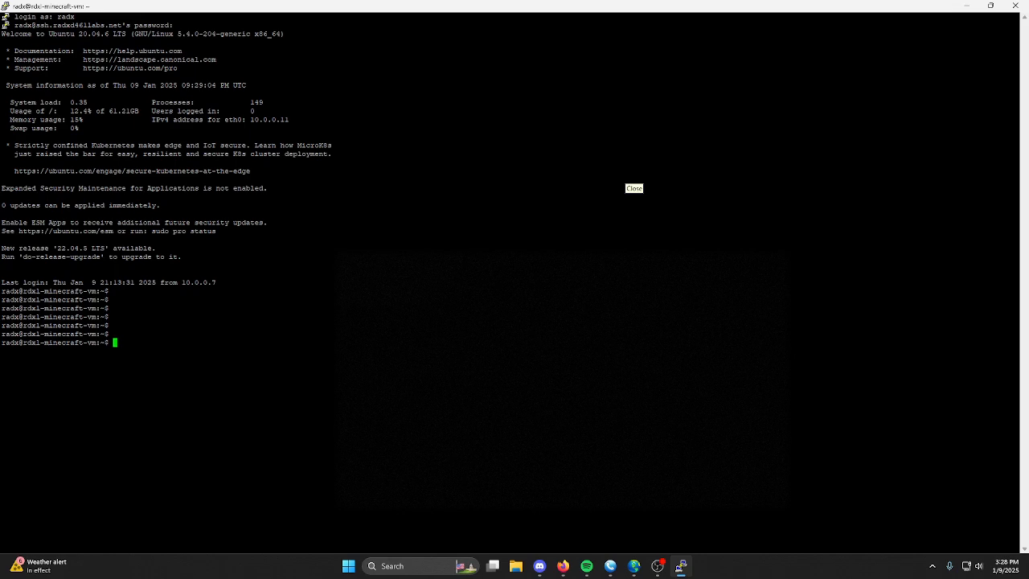